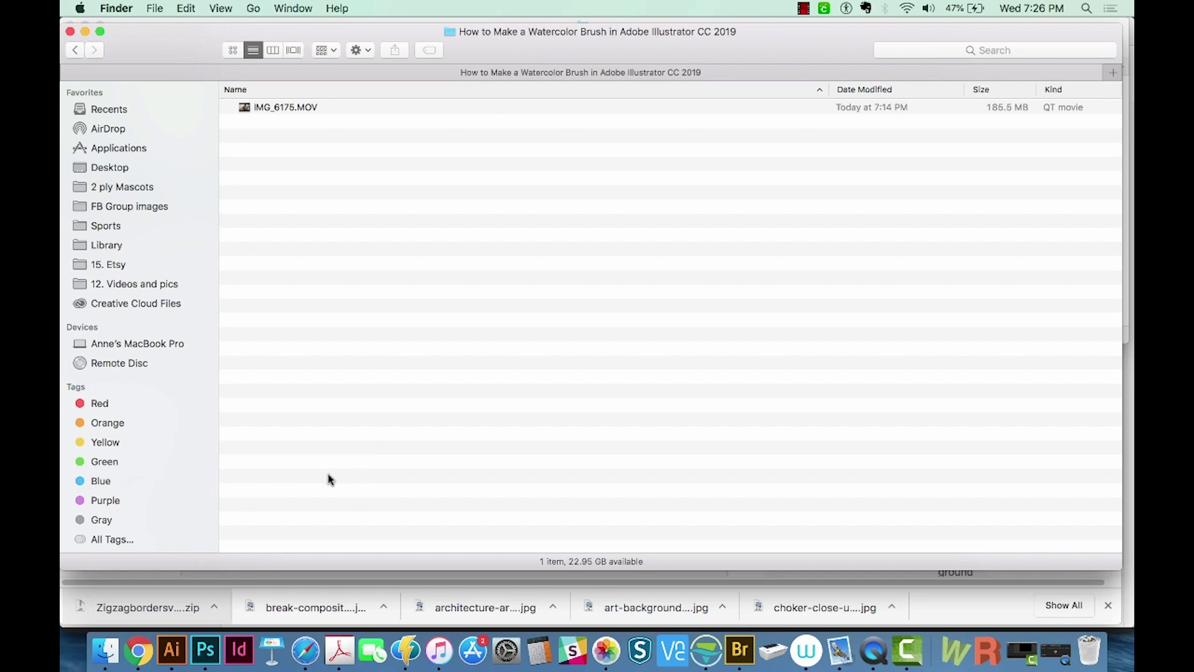
Download the blue-green watercolor texture PNG from NicePNG and drag it onto the Illustrator icon.
left_click(138, 650)
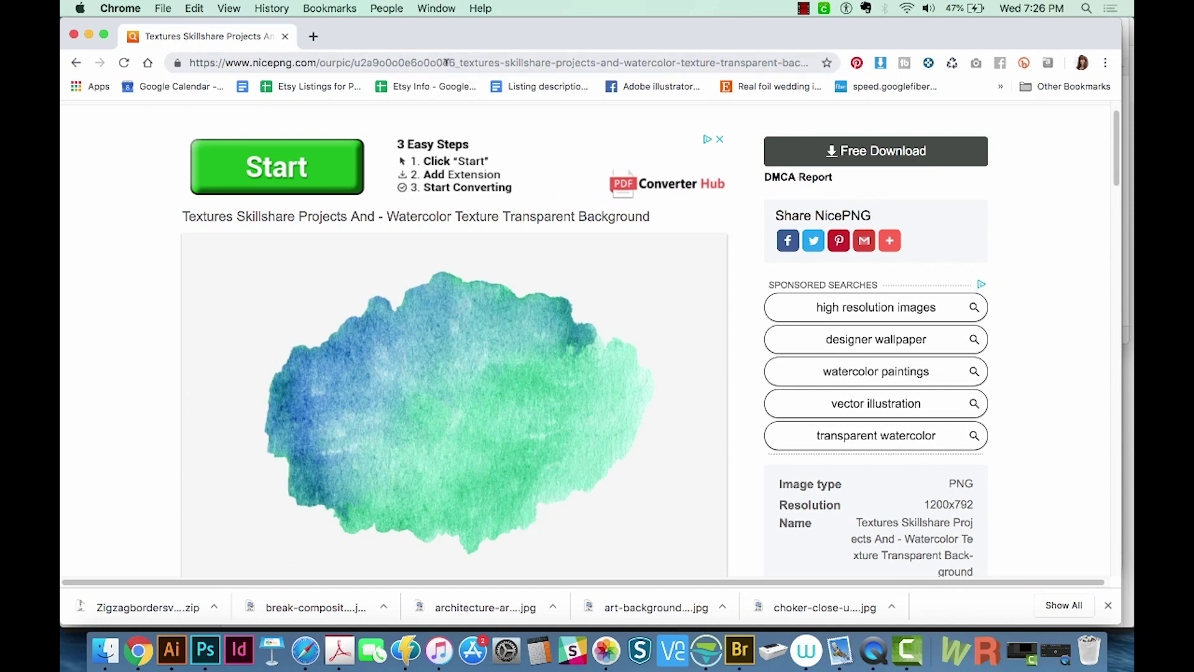
mouse_move(369, 312)
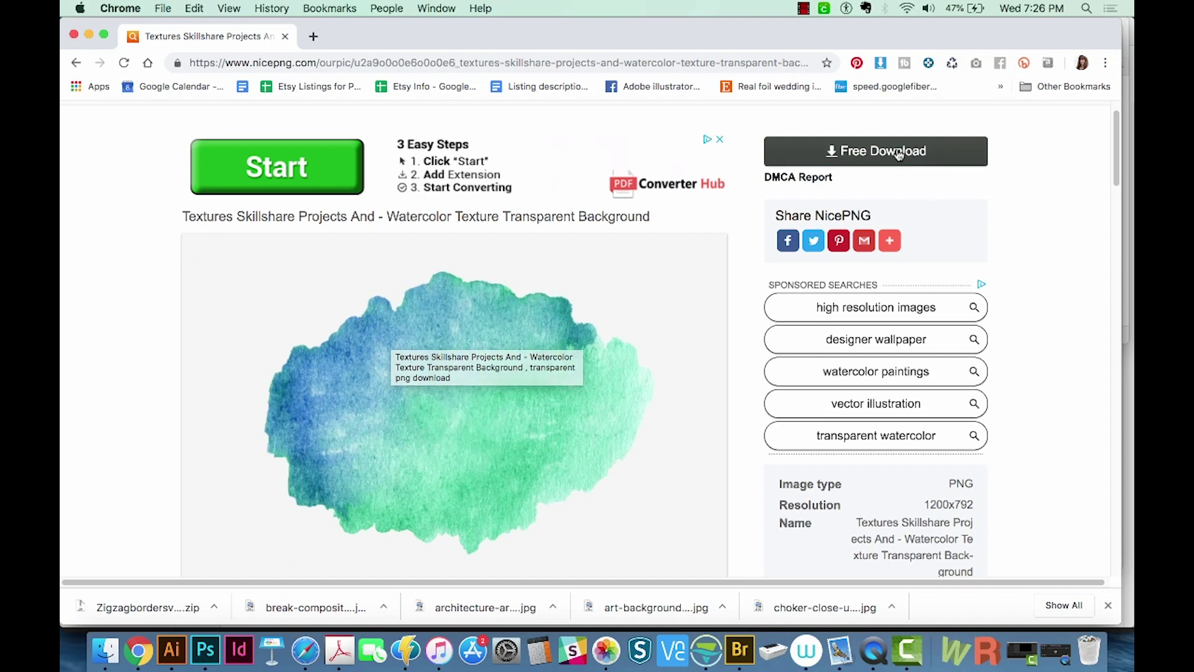
left_click(880, 152)
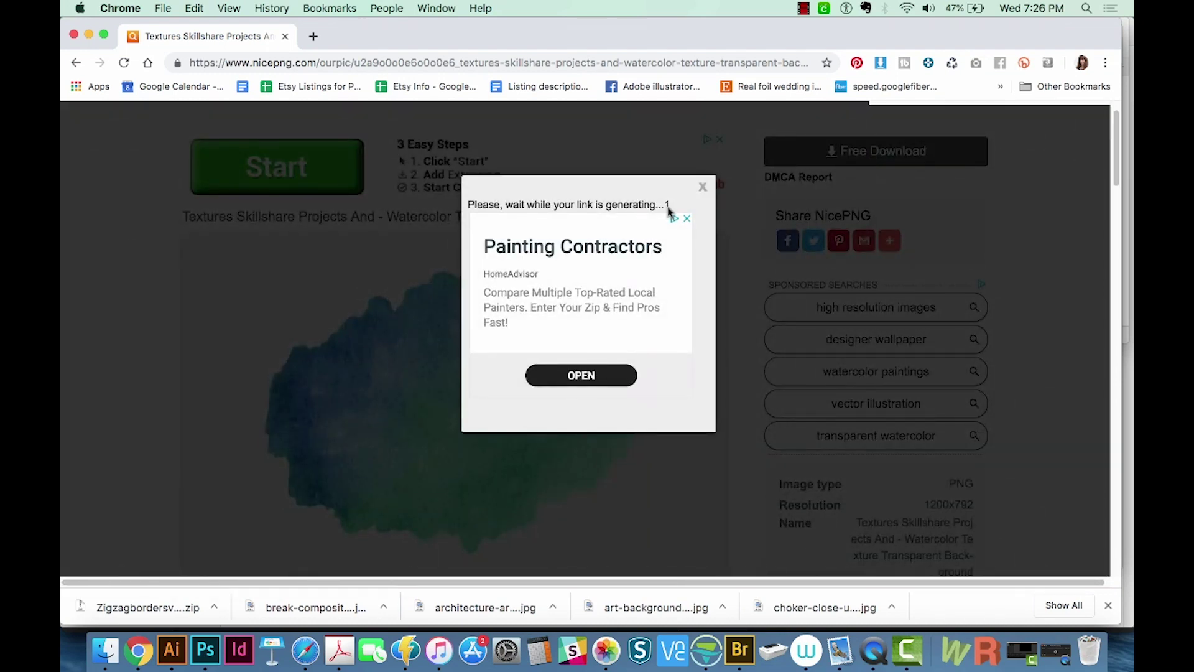
left_click(521, 472)
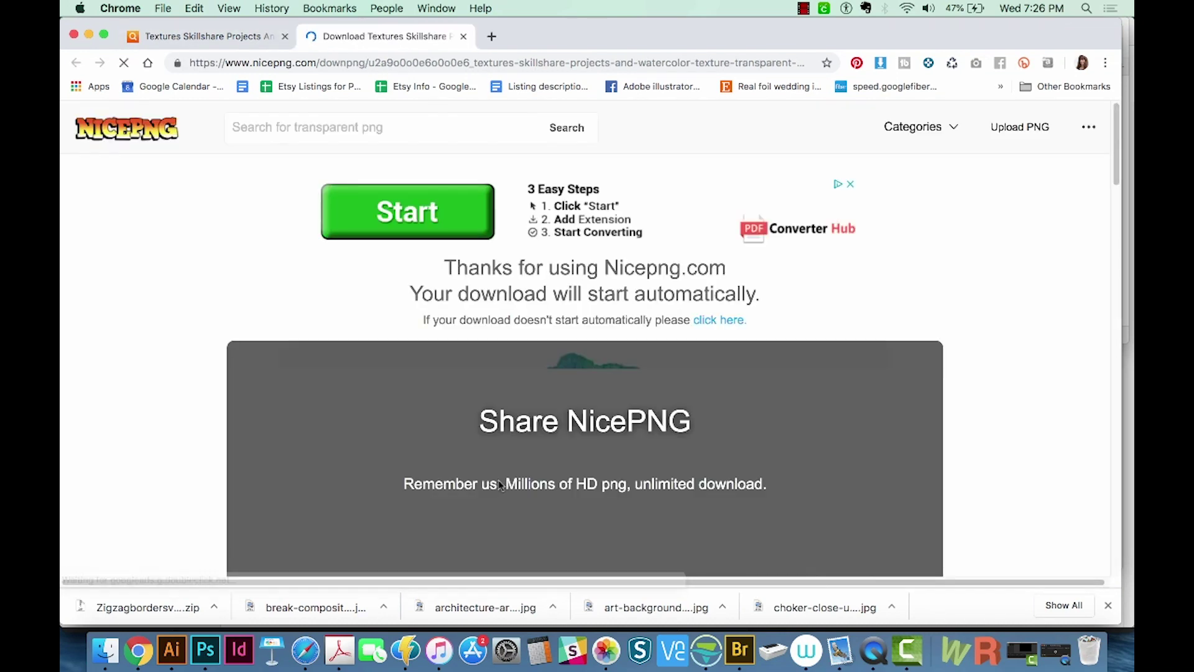
left_click_drag(120, 608, 173, 651)
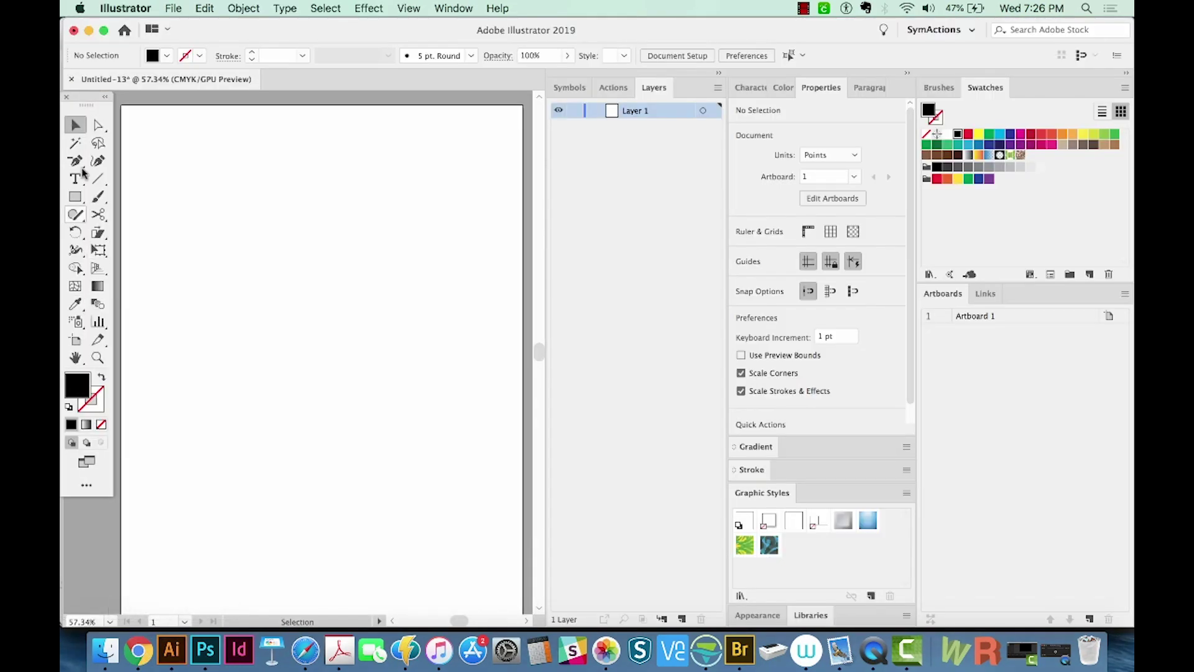
Place NicePng_halo-png_43287.png, found by newest date, and drag it out large on the artboard.
left_click(174, 9)
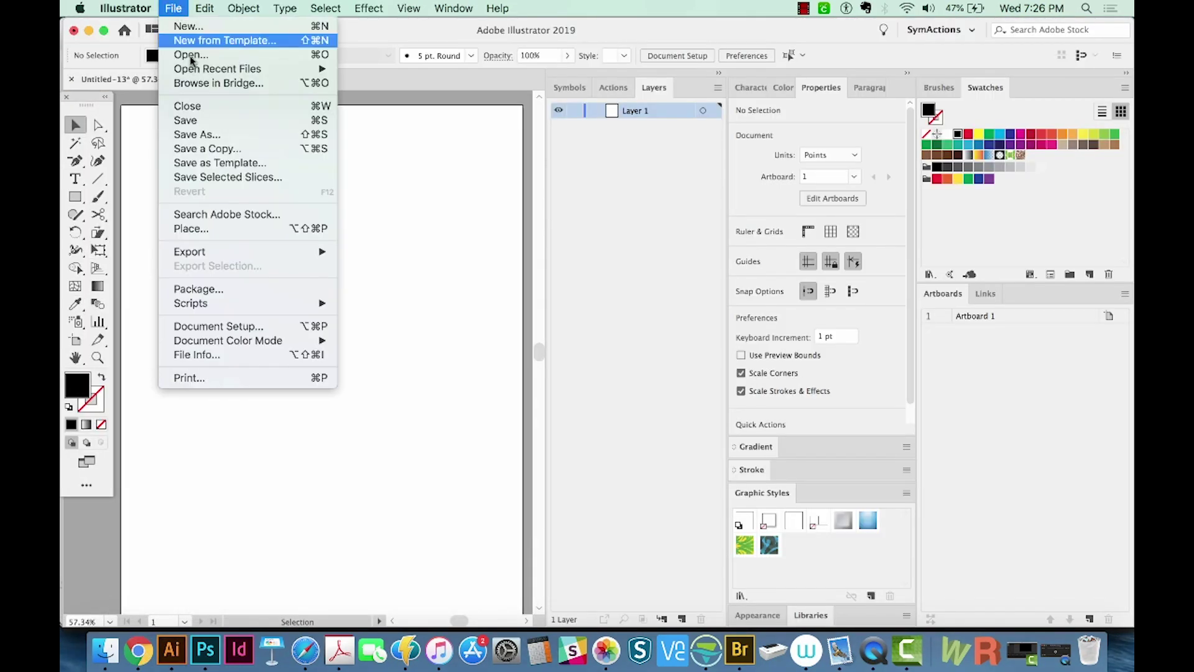
left_click(200, 231)
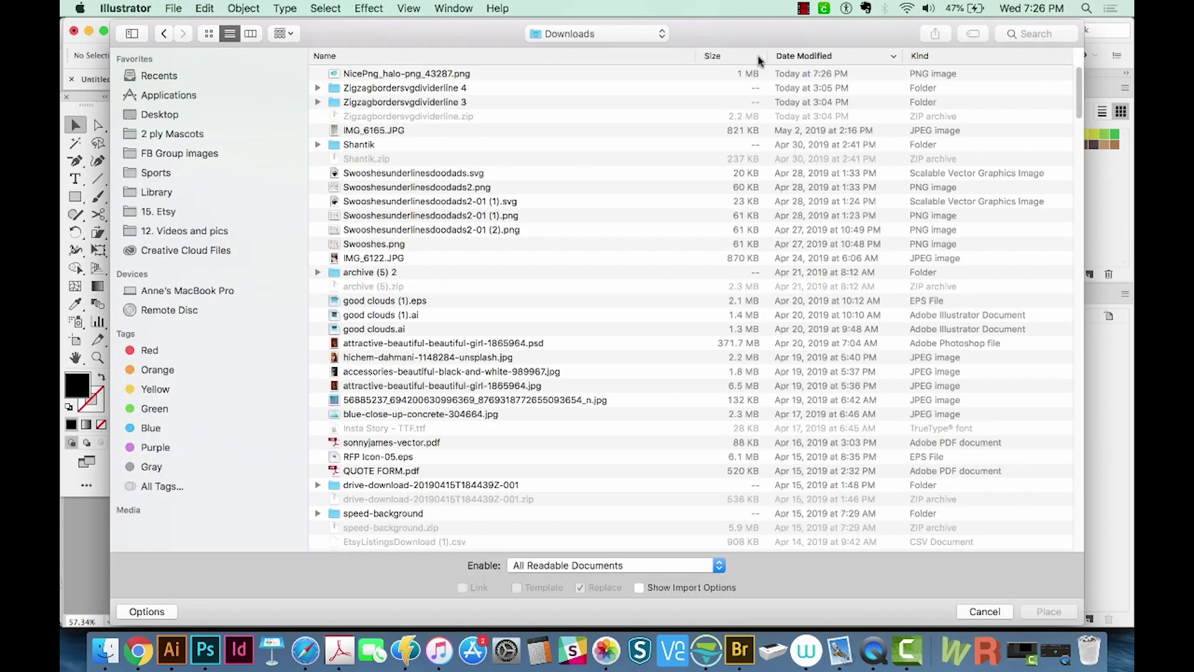
left_click(813, 56)
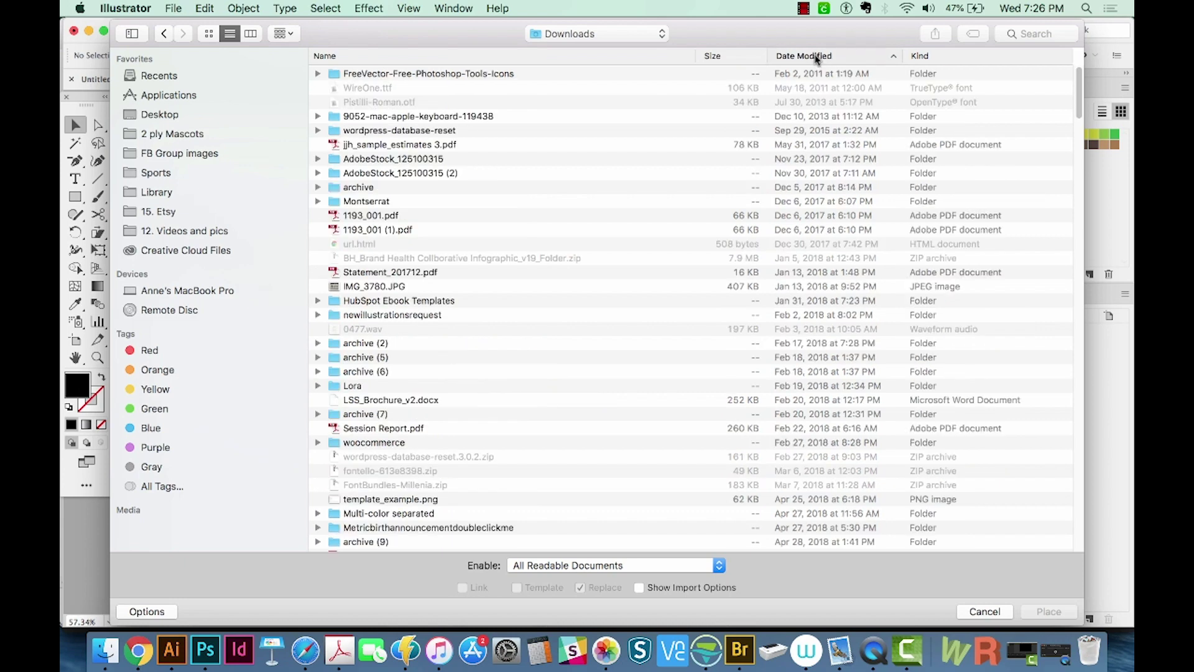
left_click(809, 56)
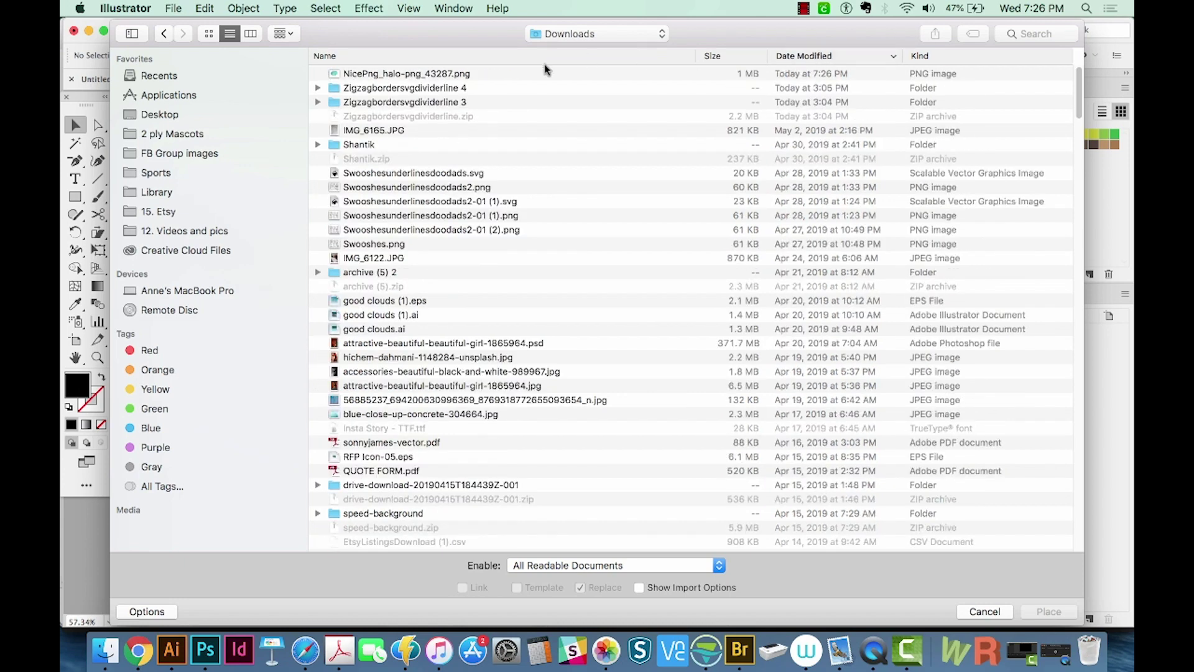
left_click(335, 75)
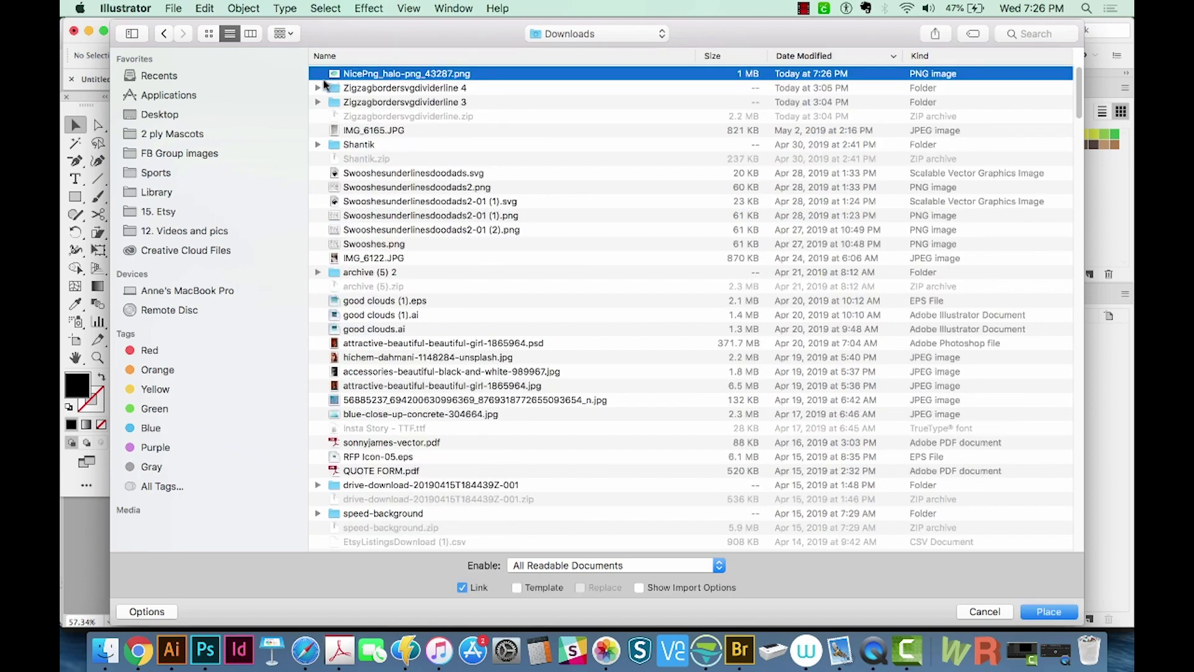
double_click(326, 80)
left_click_drag(187, 171, 471, 439)
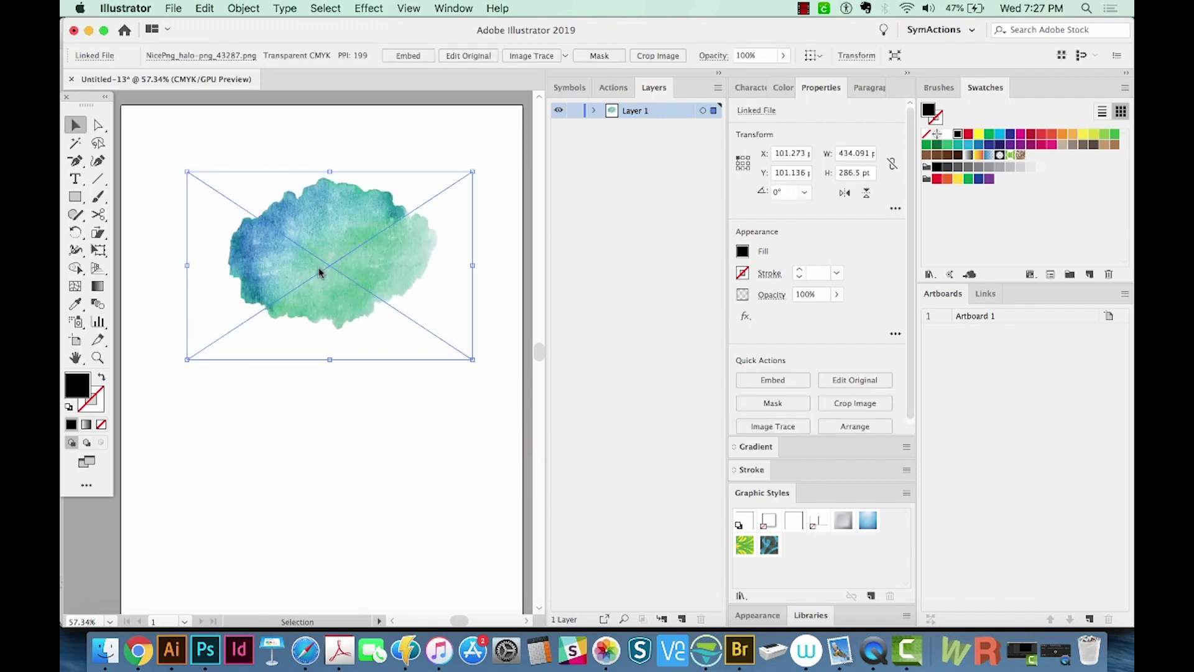
Show the rulers and switch their units to inches.
key("super+r")
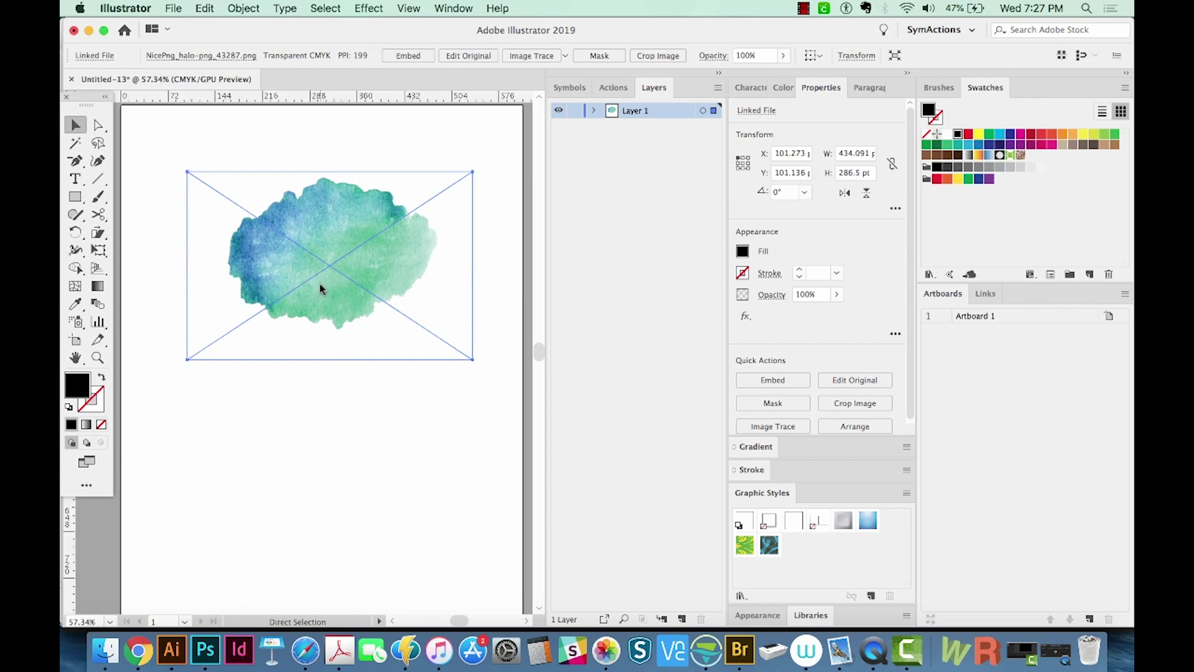
right_click(436, 100)
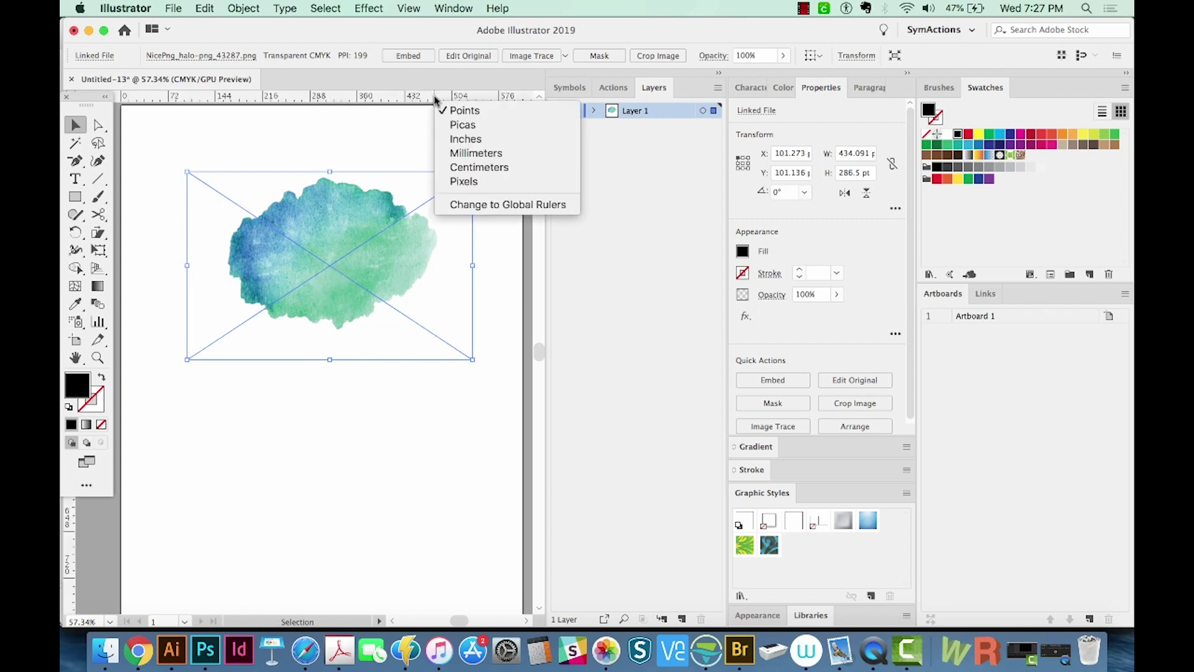
left_click(471, 140)
Scale the watercolor image to 1.641 × 1.083 in at X 2.464, Y 0.947 in.
left_click_drag(321, 277, 296, 234)
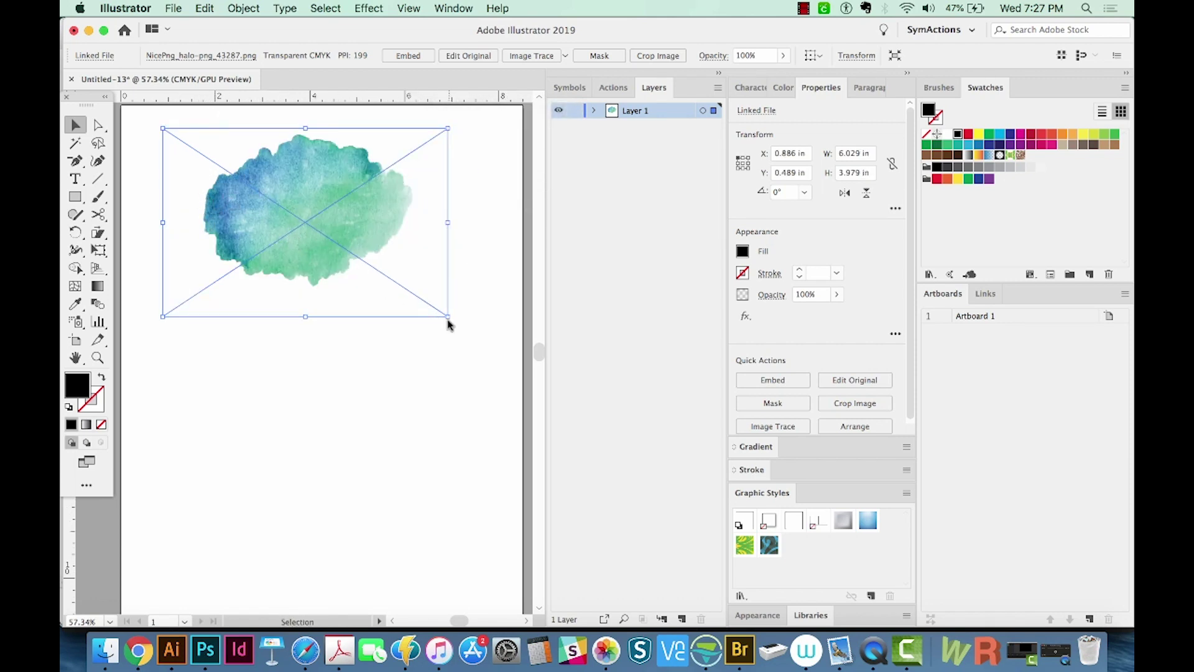
left_click_drag(448, 316, 273, 200)
left_click_drag(226, 169, 251, 161)
mouse_move(301, 195)
left_mouse_down()
mouse_move(313, 181)
mouse_move(292, 175)
left_mouse_up()
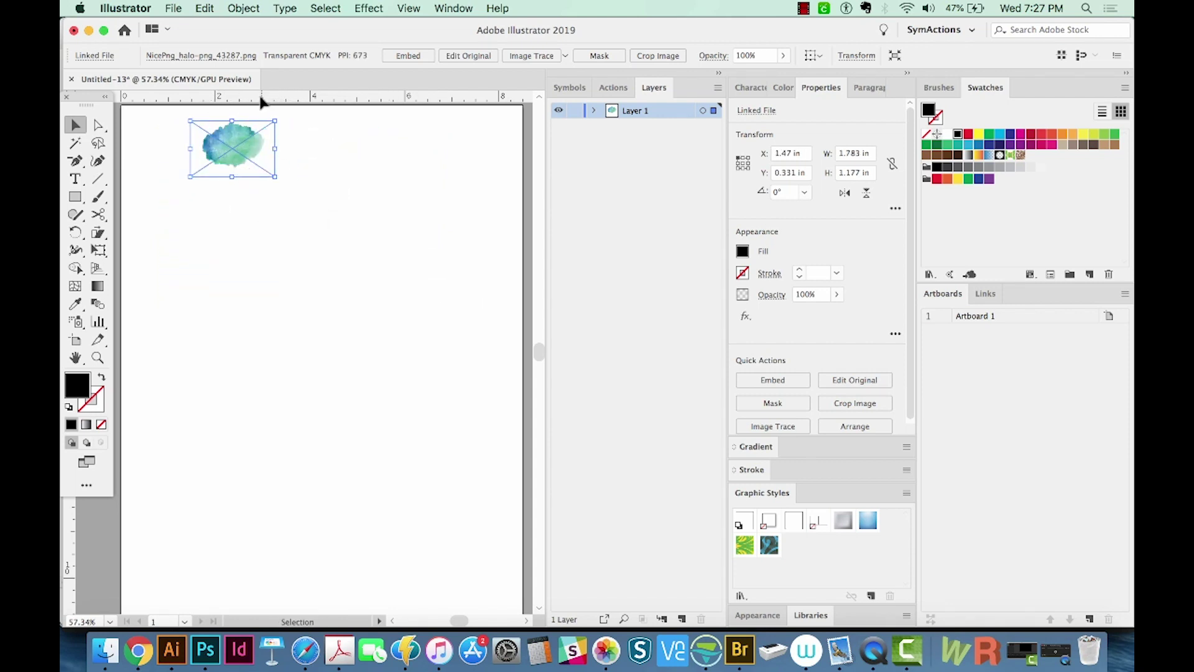
left_click_drag(213, 147, 132, 138)
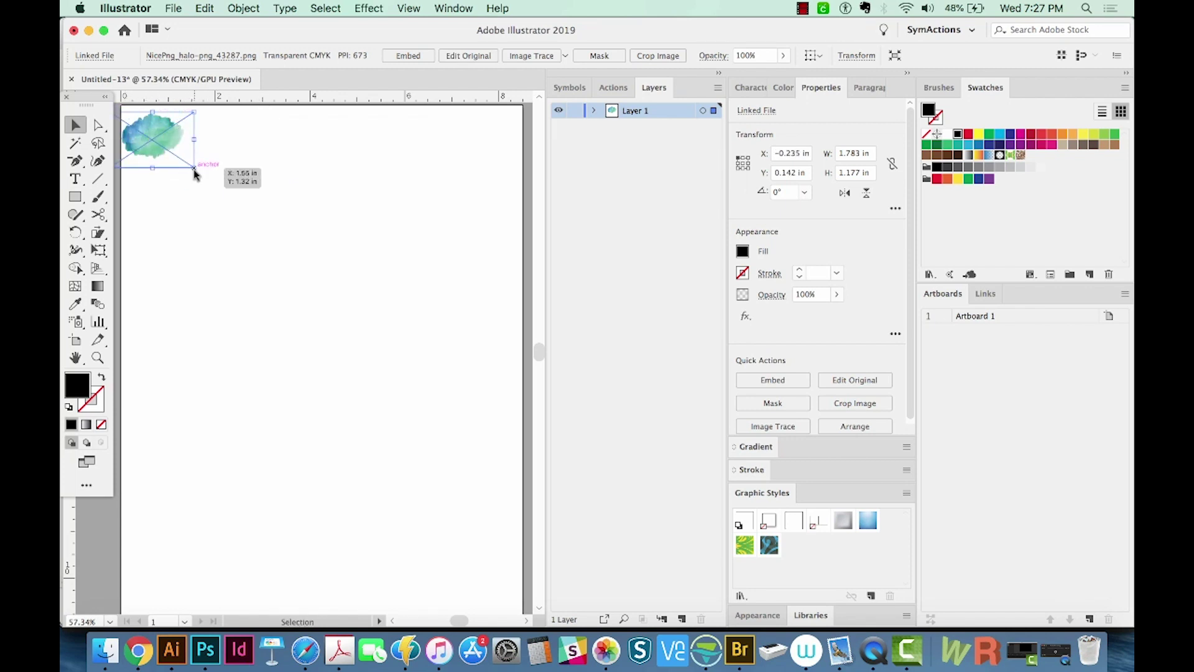
left_click_drag(194, 174, 283, 184)
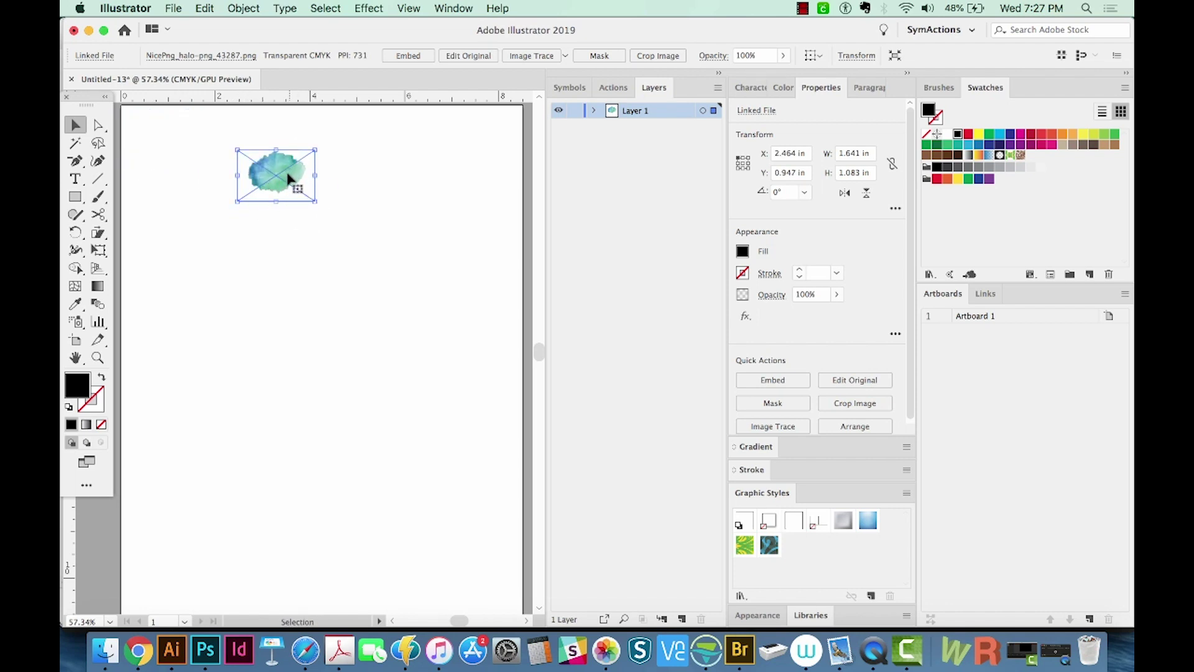
Set the Document Color Mode to RGB Color.
left_click(247, 8)
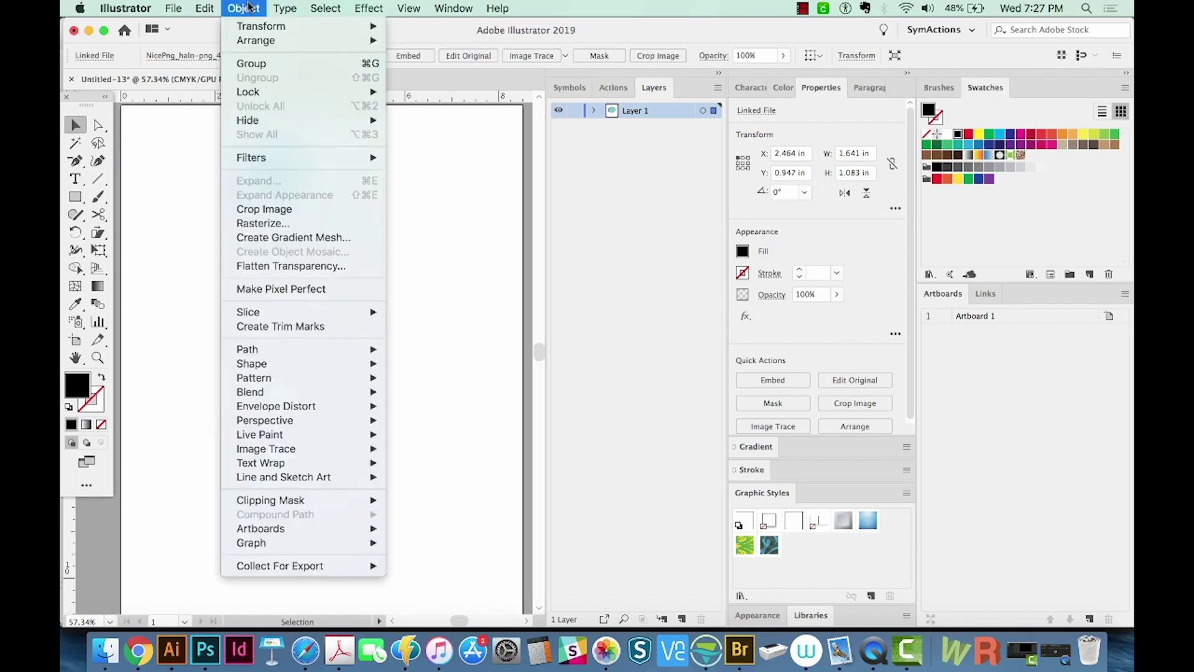
left_click(267, 223)
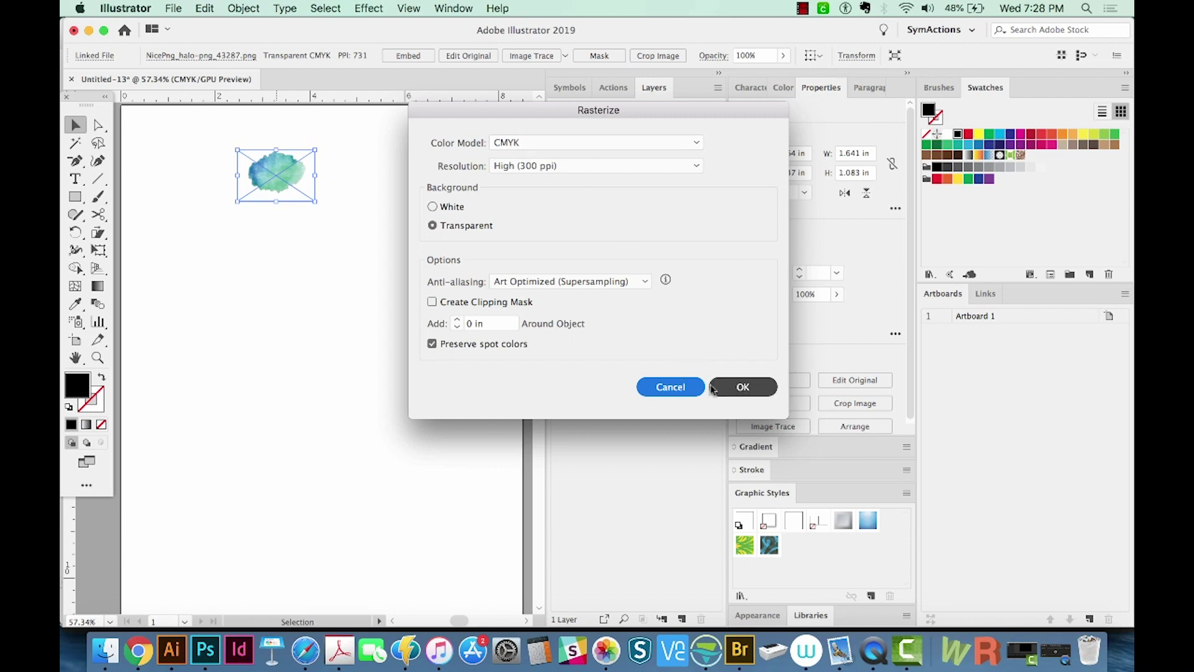
left_click(678, 387)
left_click(174, 8)
mouse_move(205, 8)
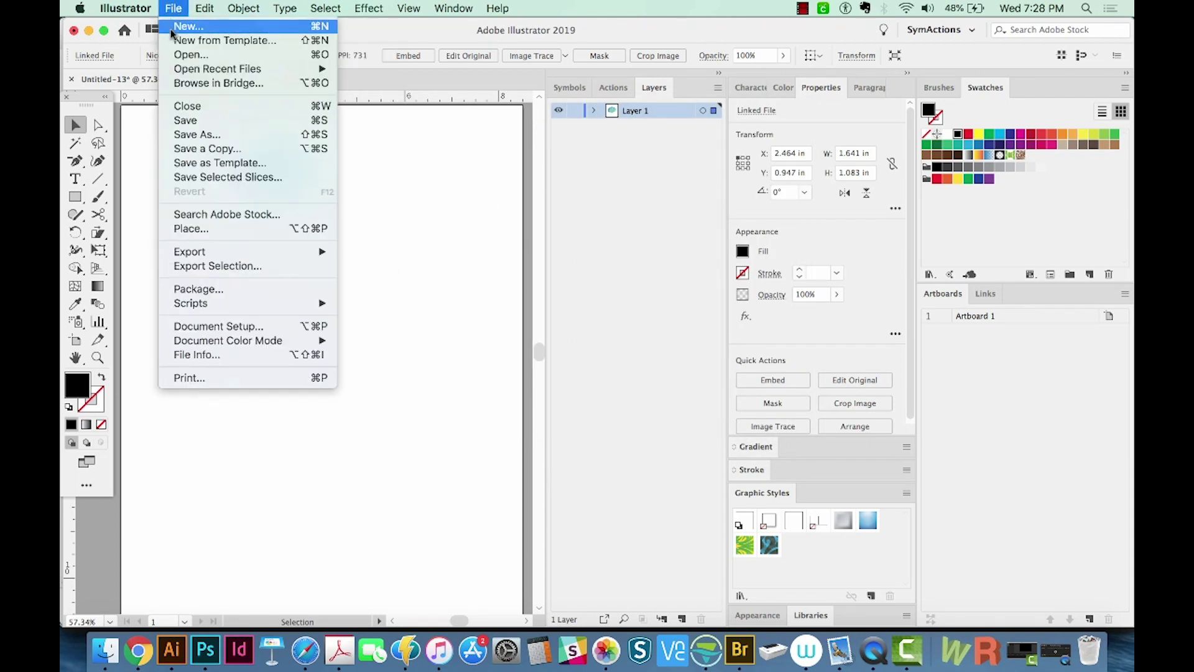
mouse_move(255, 344)
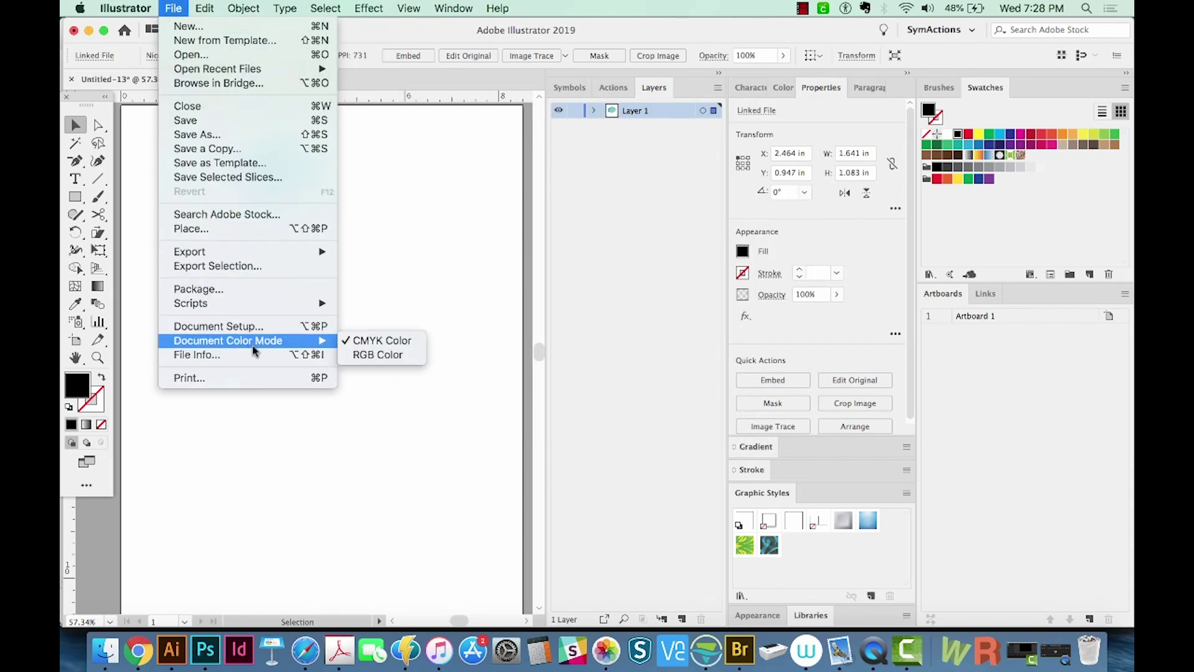
left_click(378, 355)
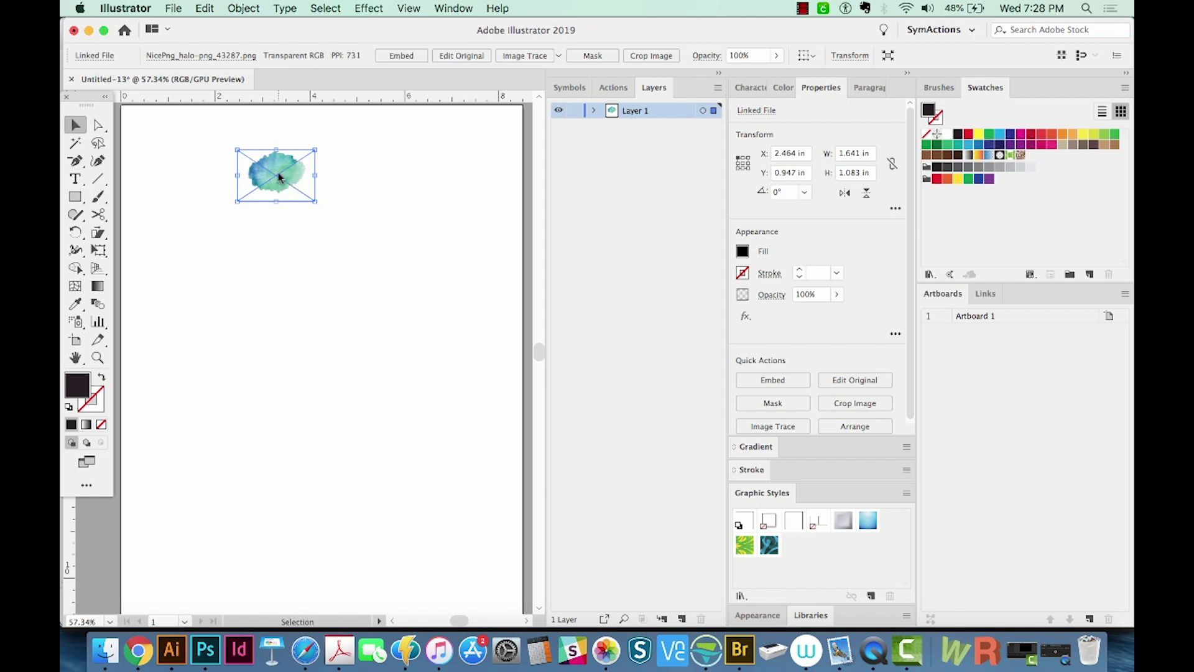
Rasterize the watercolor image at High (300 ppi) with a transparent background.
left_click(241, 7)
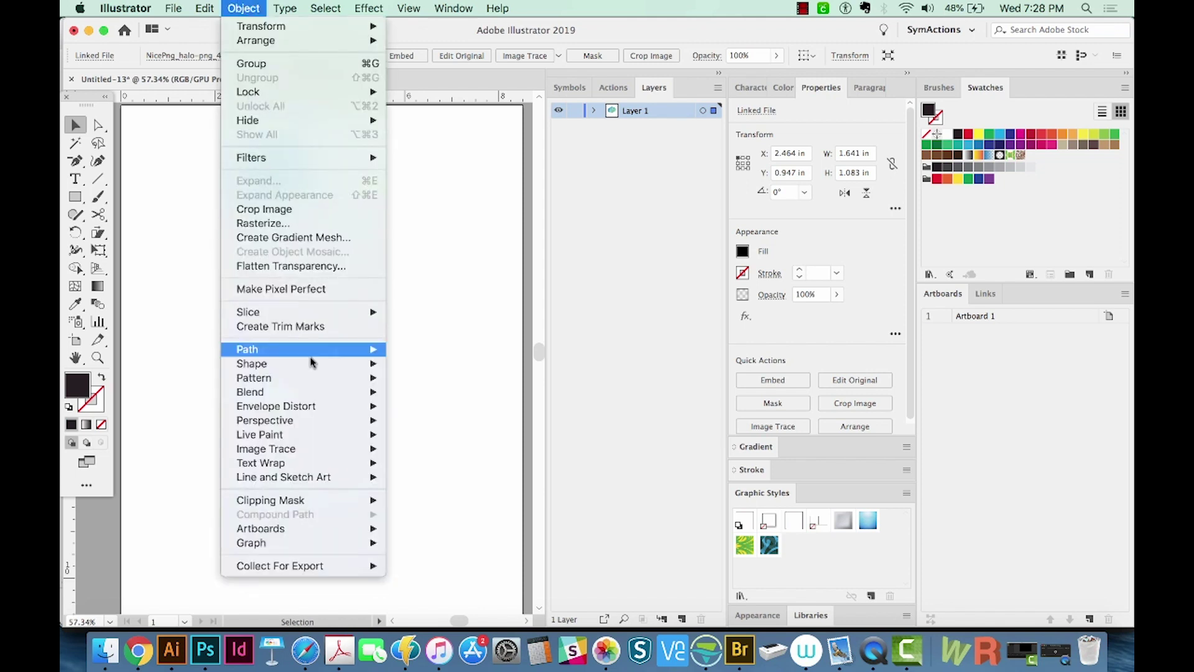
mouse_move(286, 404)
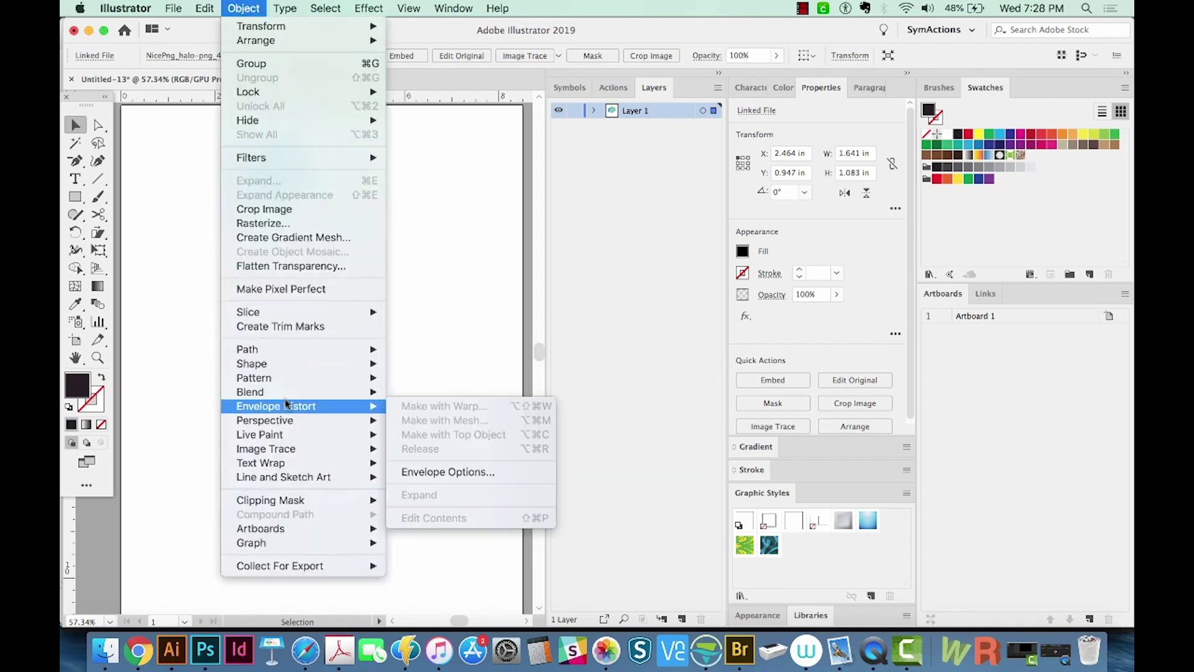
left_click(298, 223)
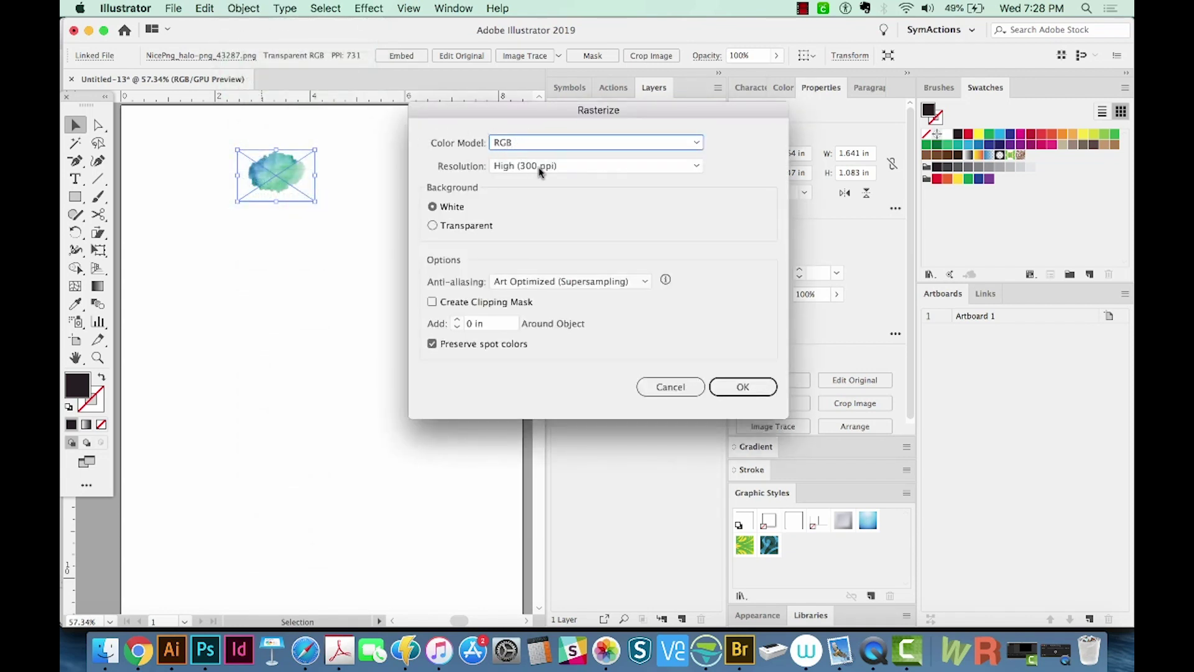
left_click(433, 226)
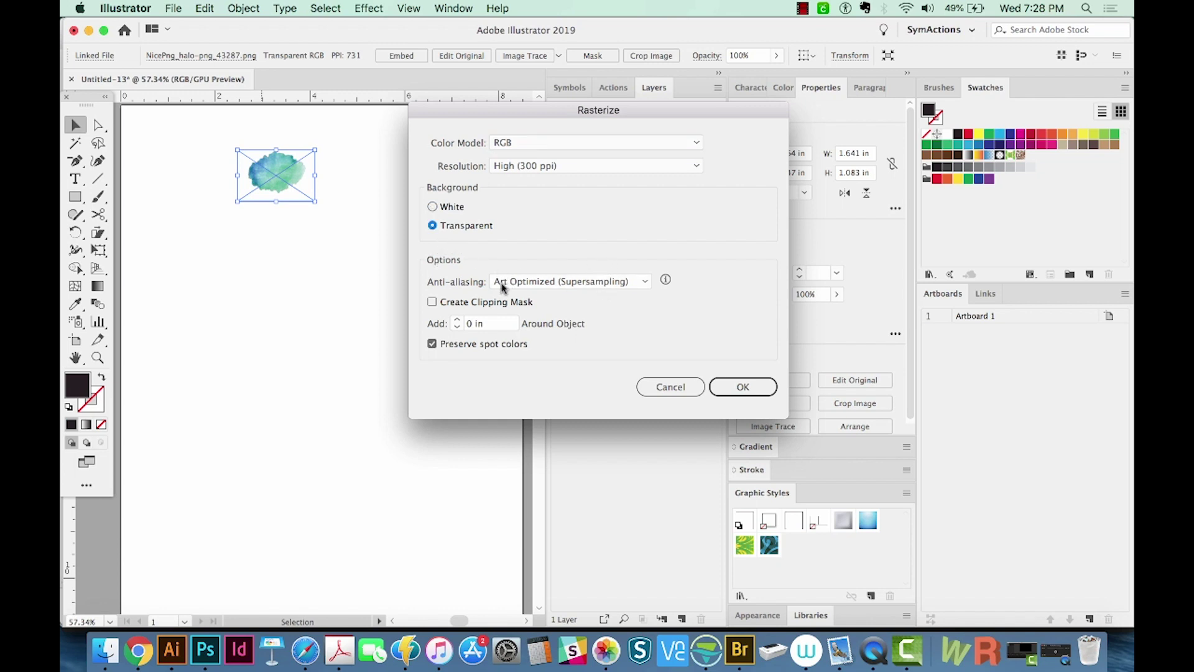
left_click(743, 387)
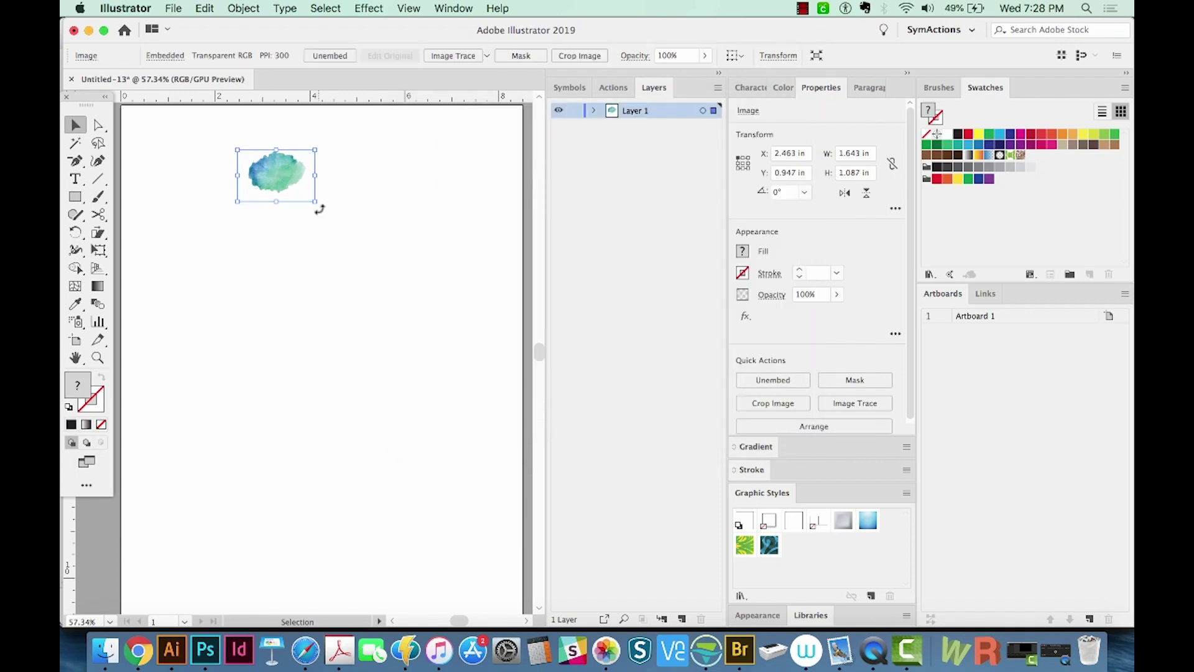
Zoom in on the watercolor blob and open the Brushes panel.
key("z")
left_click_drag(232, 140, 327, 229)
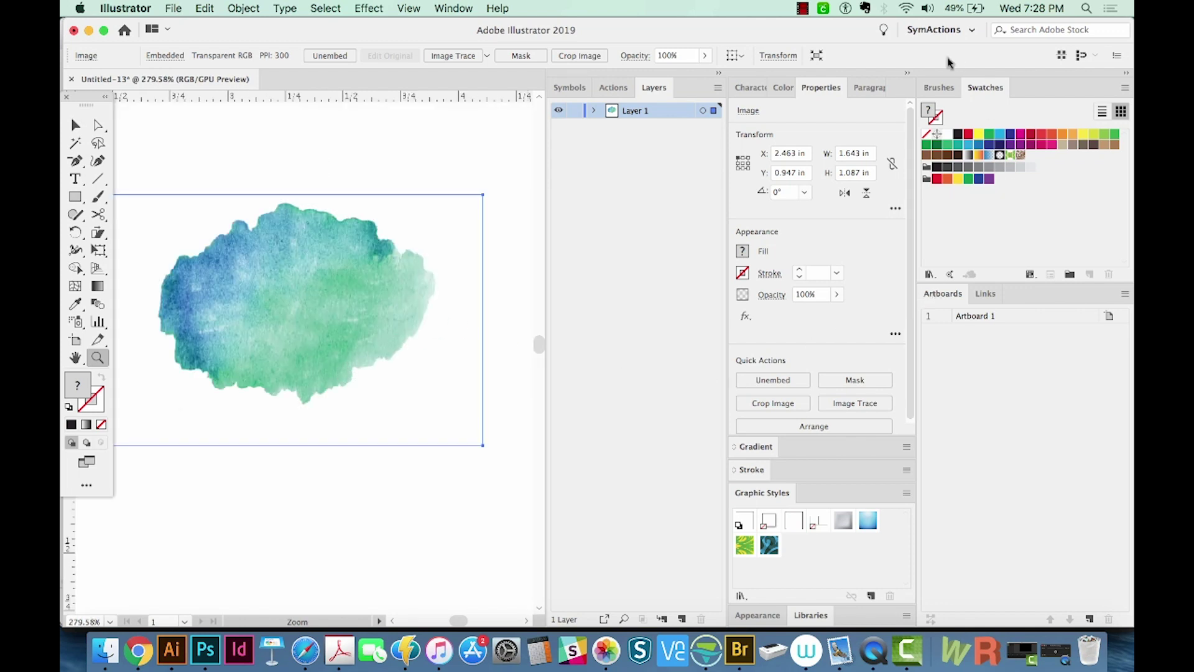
left_click(936, 89)
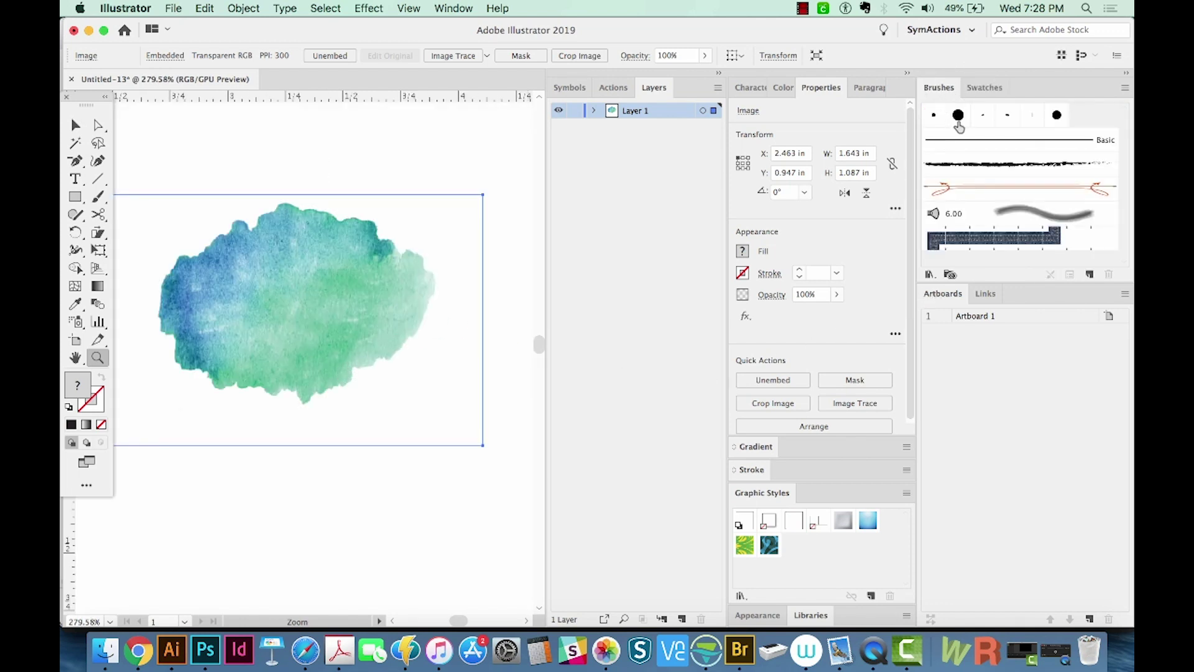
left_click(455, 8)
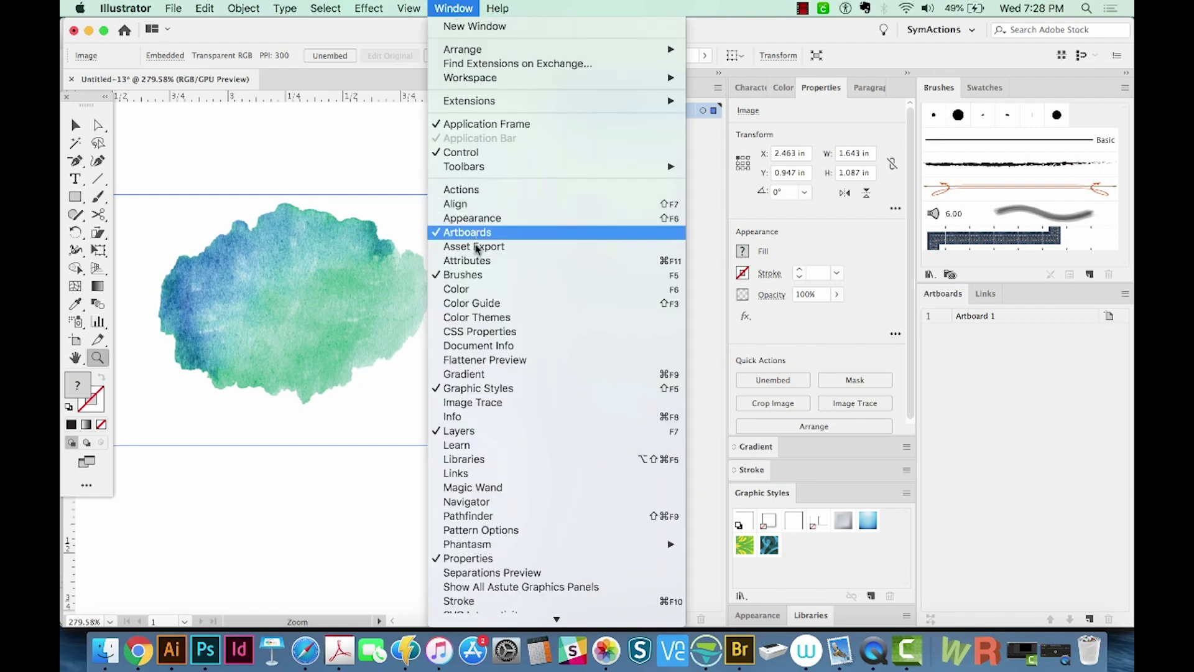
left_click(476, 276)
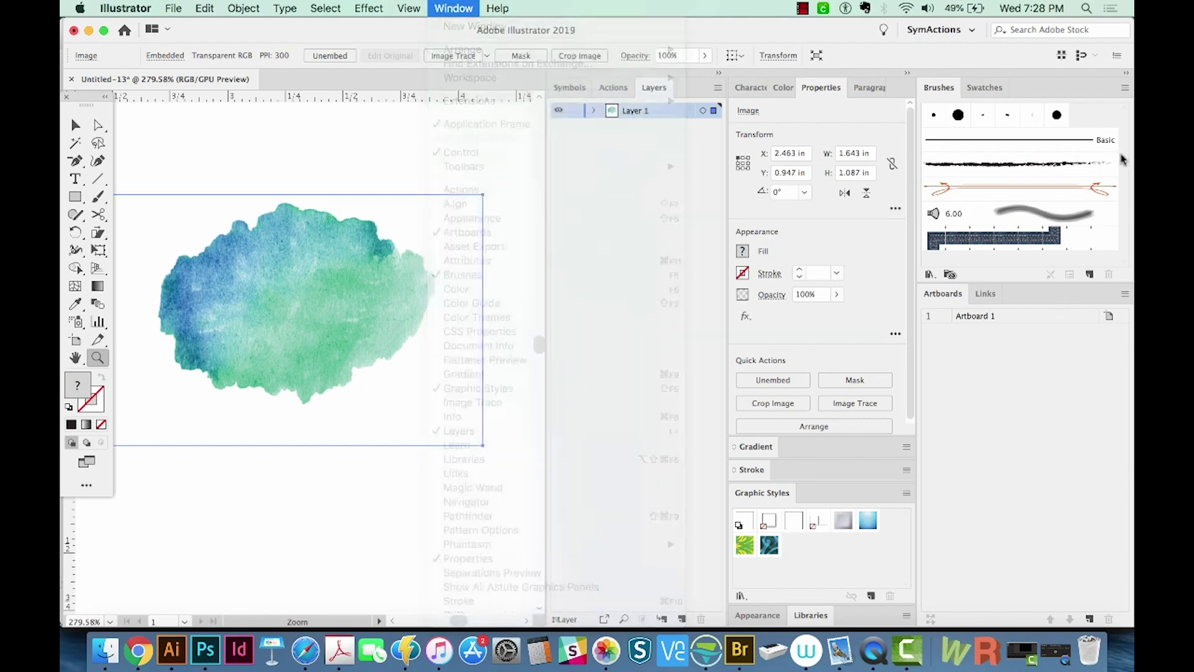
Select all unused brushes and delete them, leaving only the Basic brush.
left_click(1126, 87)
left_click(1020, 163)
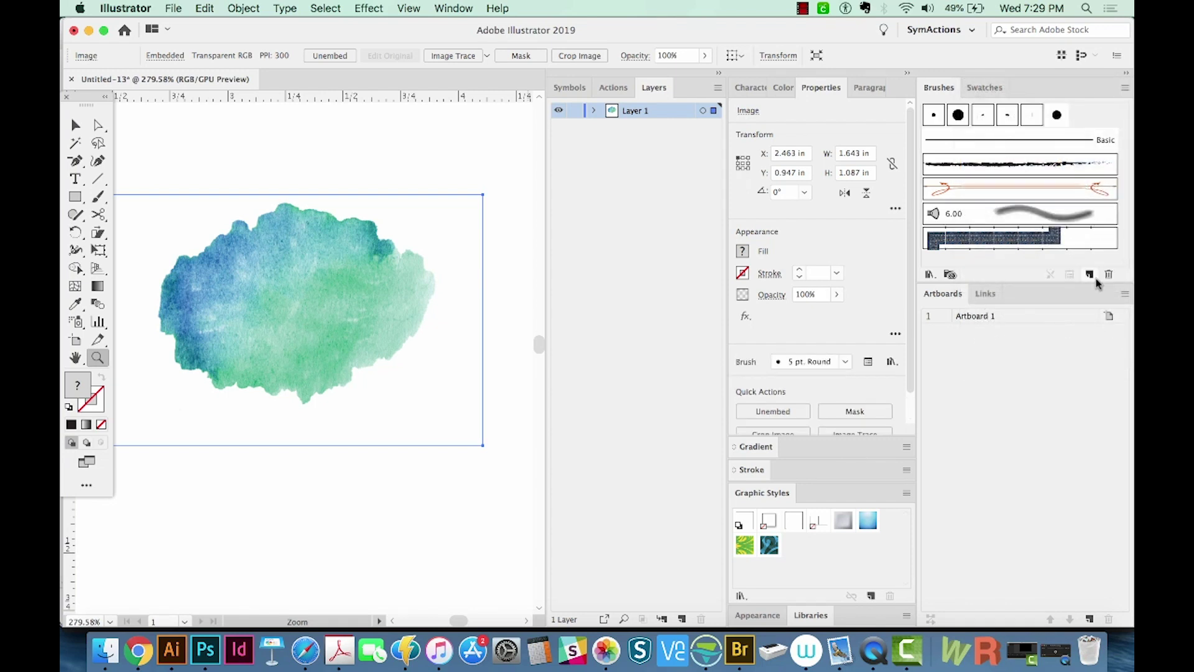
left_click(1110, 274)
left_click(649, 350)
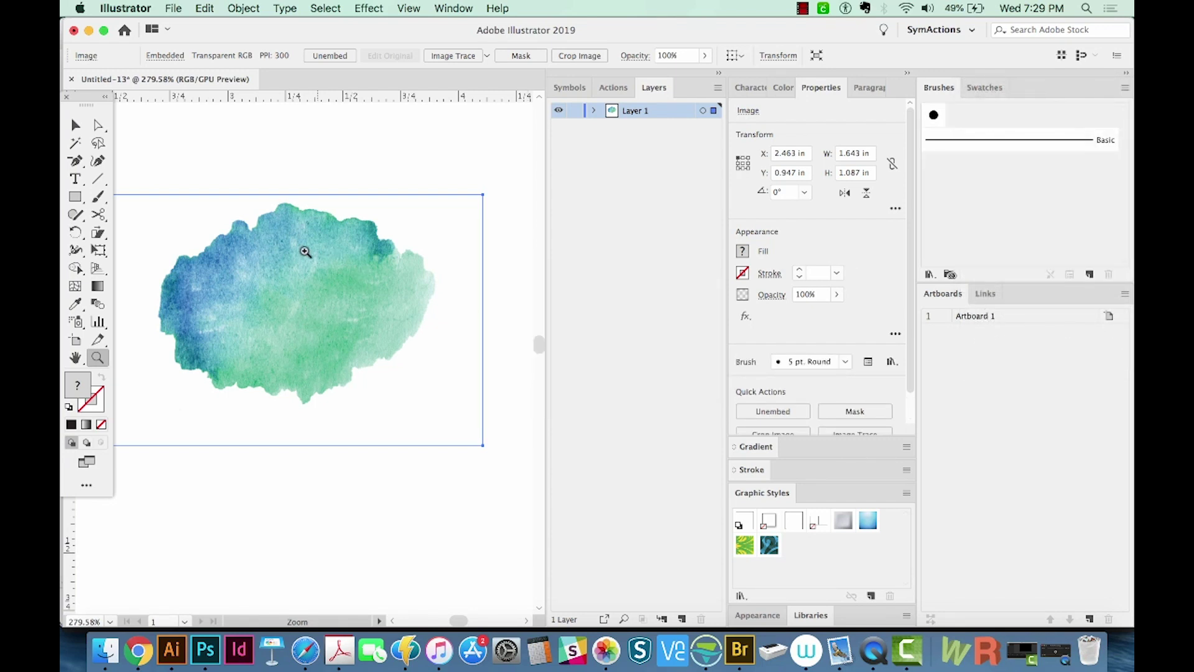
Create Art Brush 1 from the watercolor image, with Overlap set to prevent folds, and select it.
left_click(1091, 275)
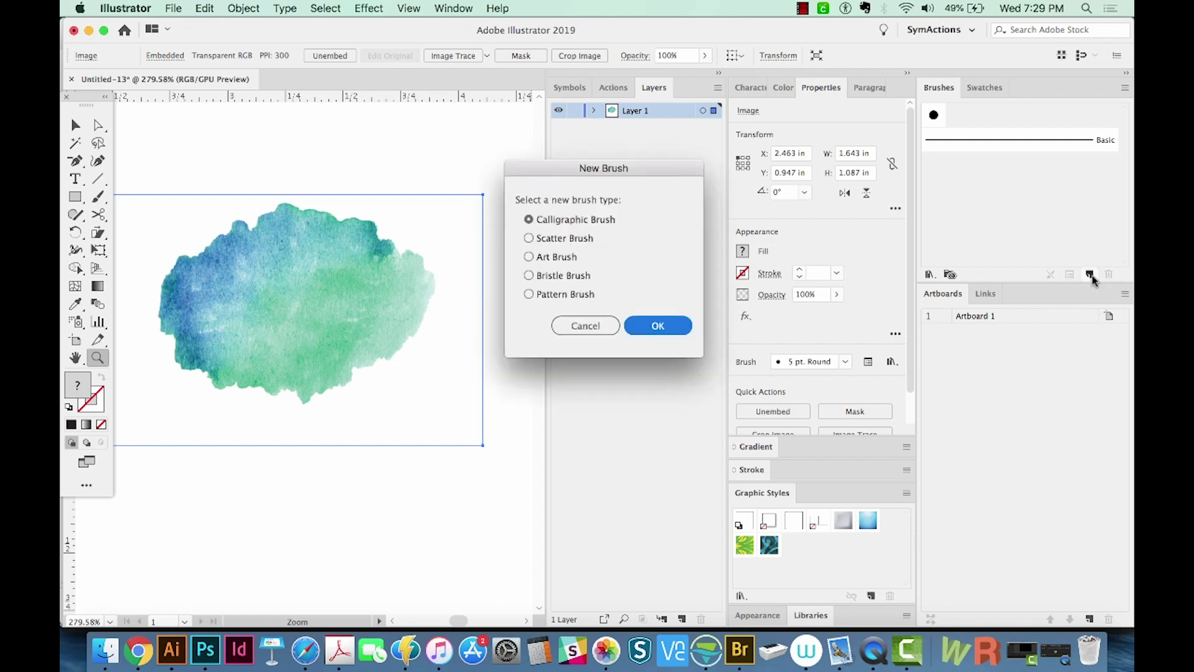
left_click(528, 257)
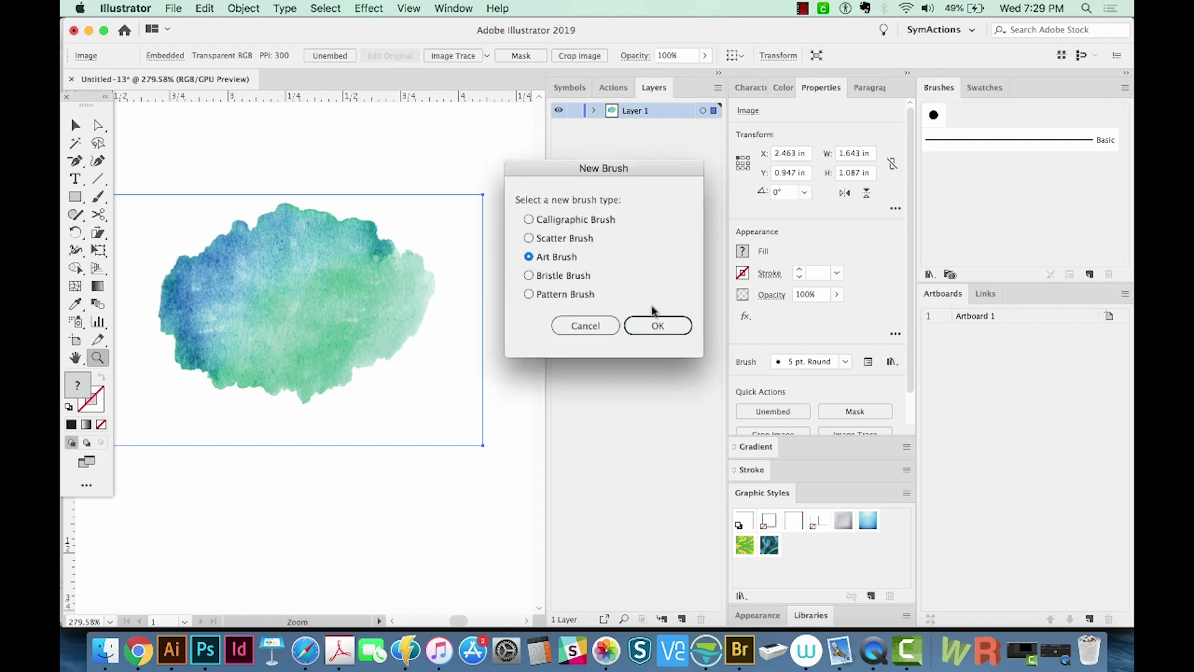
left_click(654, 325)
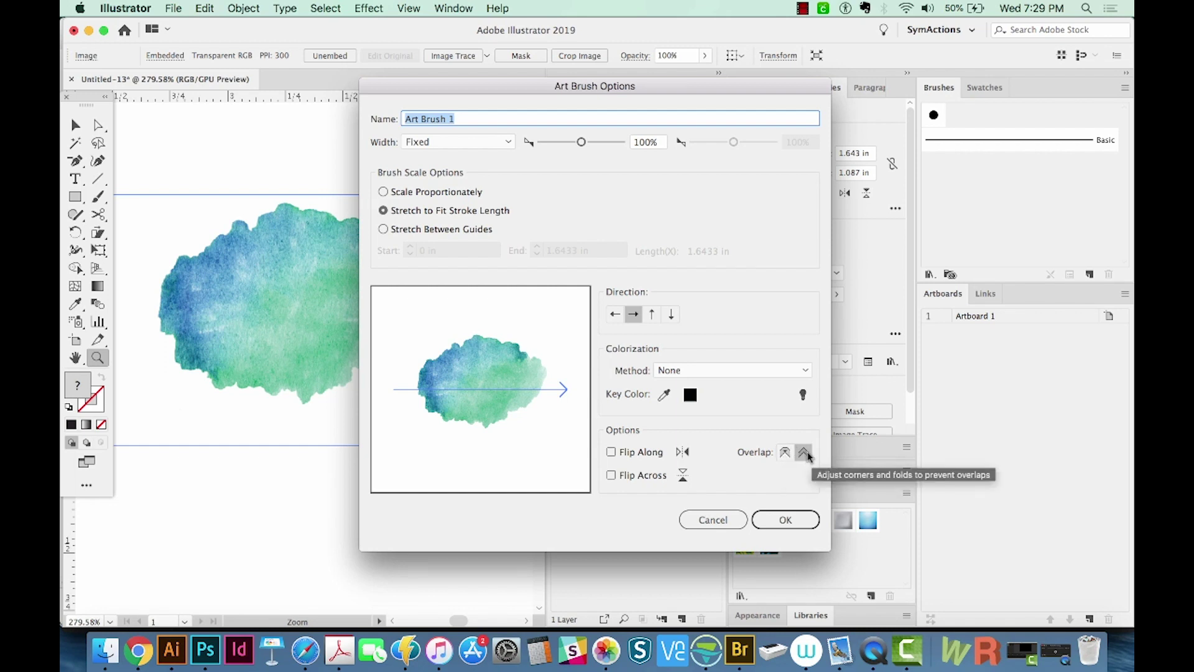
left_click(803, 452)
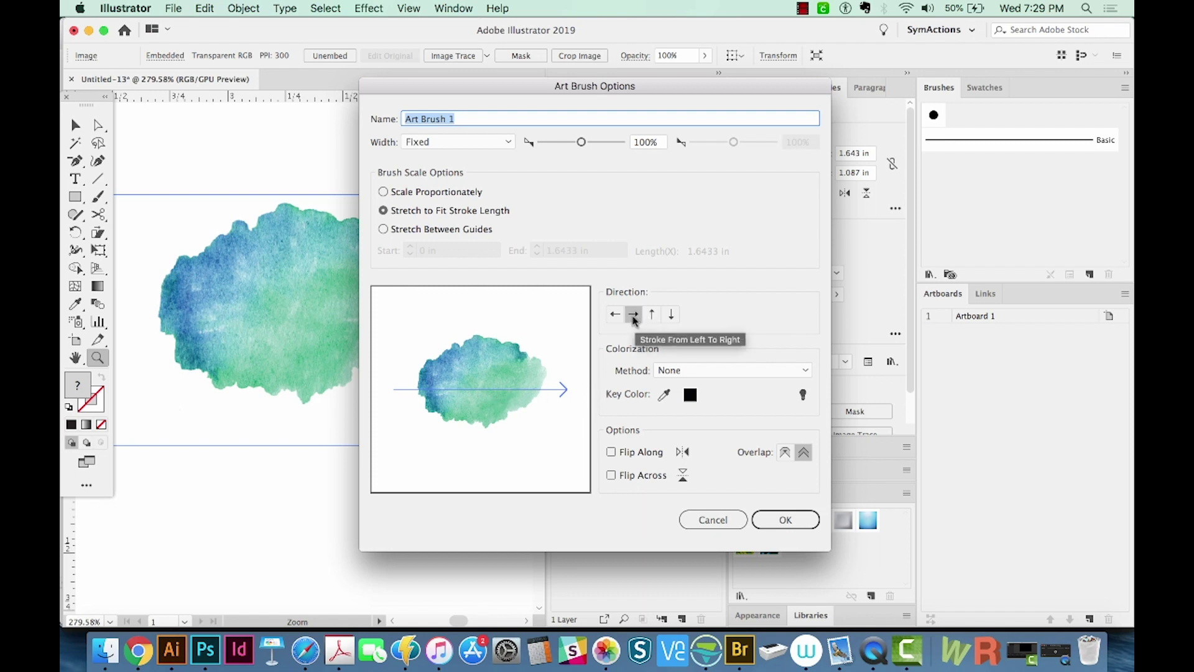
left_click(804, 519)
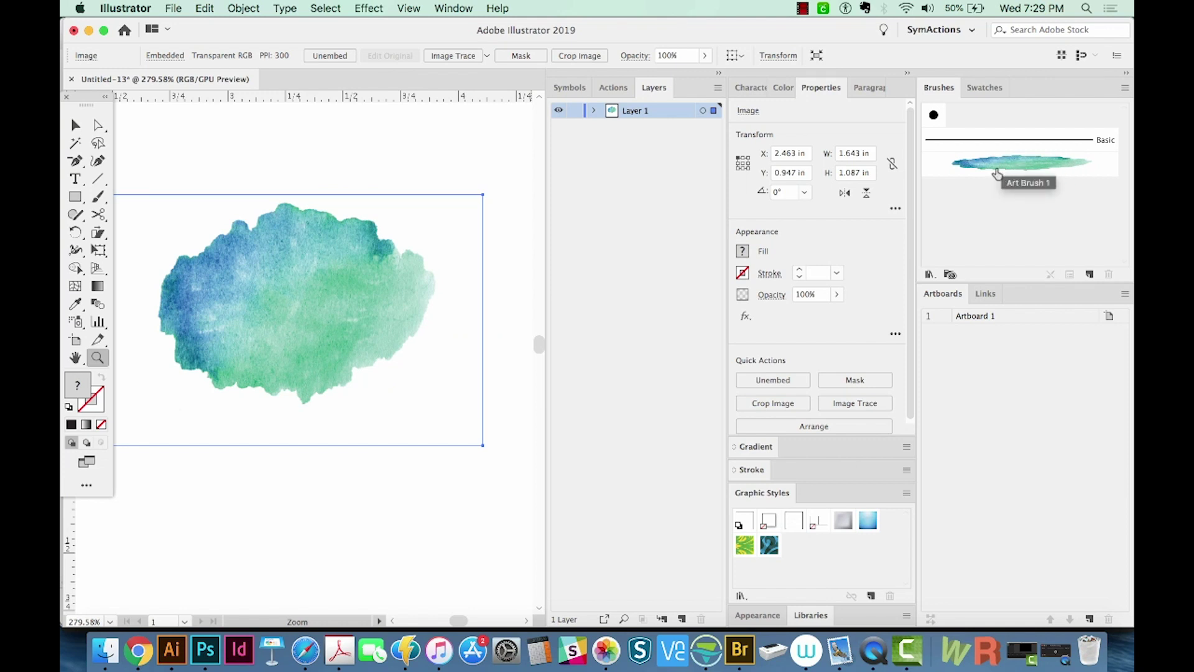
left_click(972, 177)
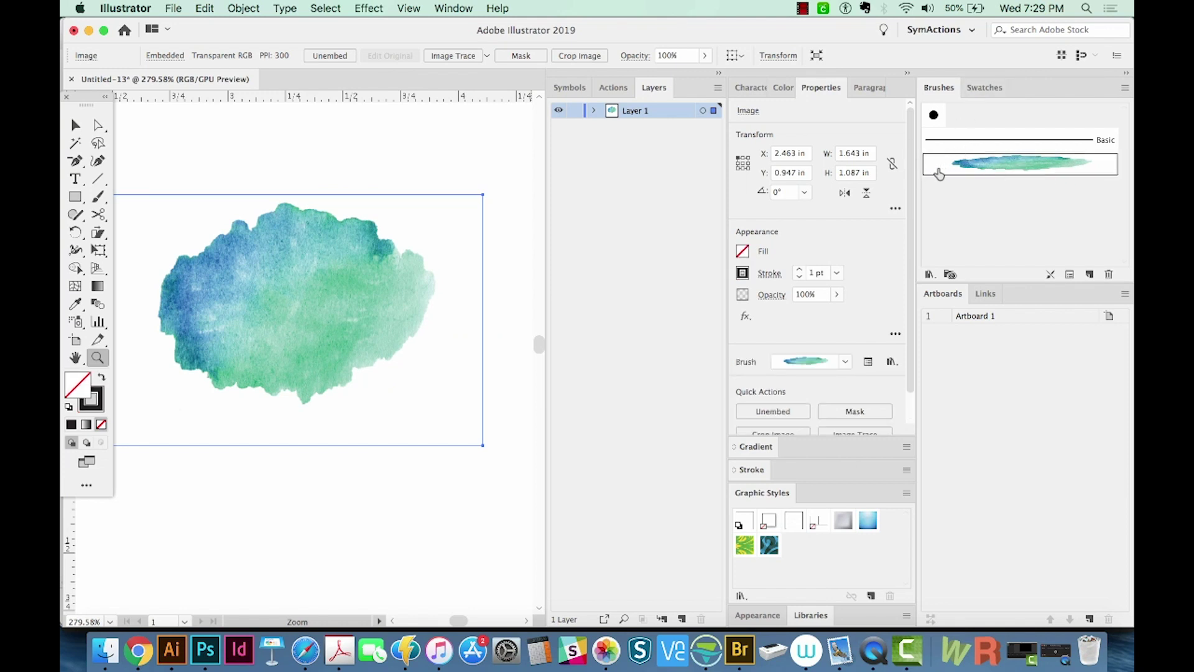
Paint a long S-shaped stroke across the artboard with the Paintbrush and Art Brush 1.
key("b")
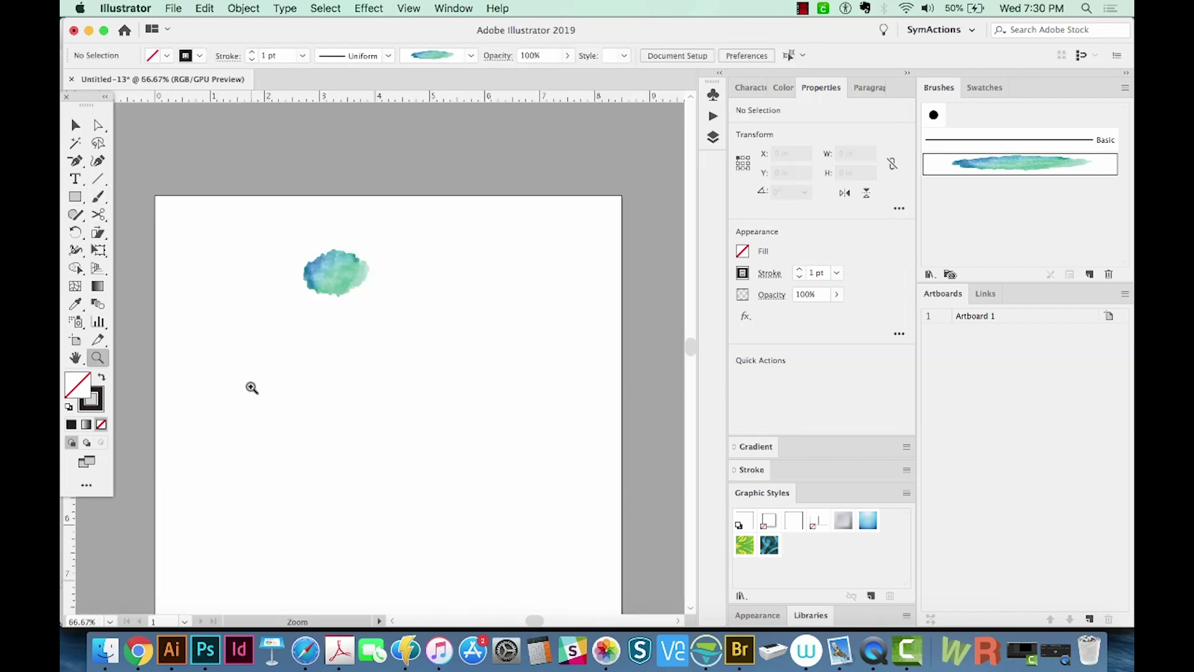
key("b")
left_click_drag(171, 362, 385, 322)
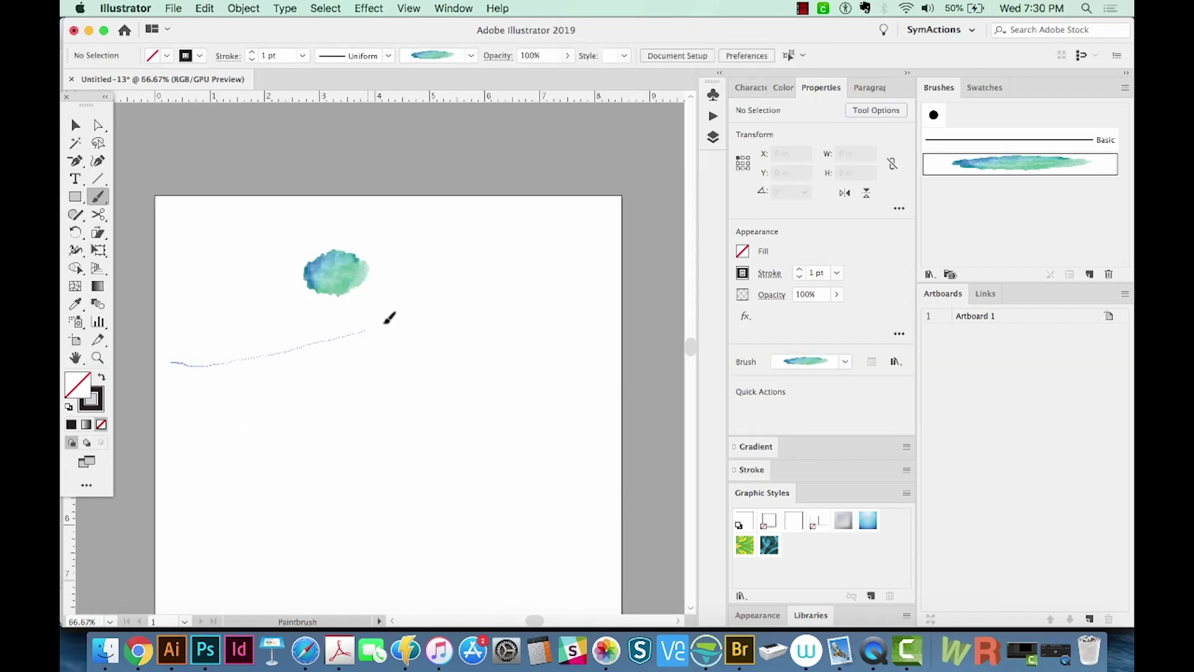
mouse_move(553, 299)
left_mouse_down()
mouse_move(576, 331)
mouse_move(575, 375)
mouse_move(392, 452)
mouse_move(556, 519)
left_mouse_up()
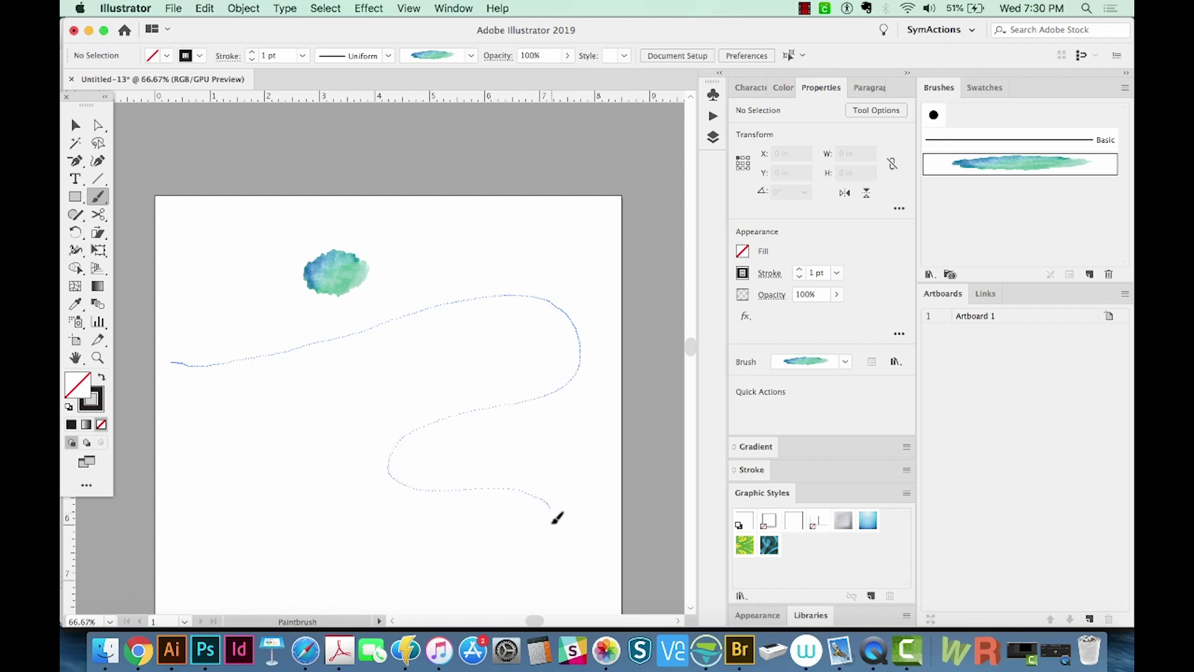
Select the watercolor image and the painted stroke in turn to compare them.
key("v")
left_click(339, 274)
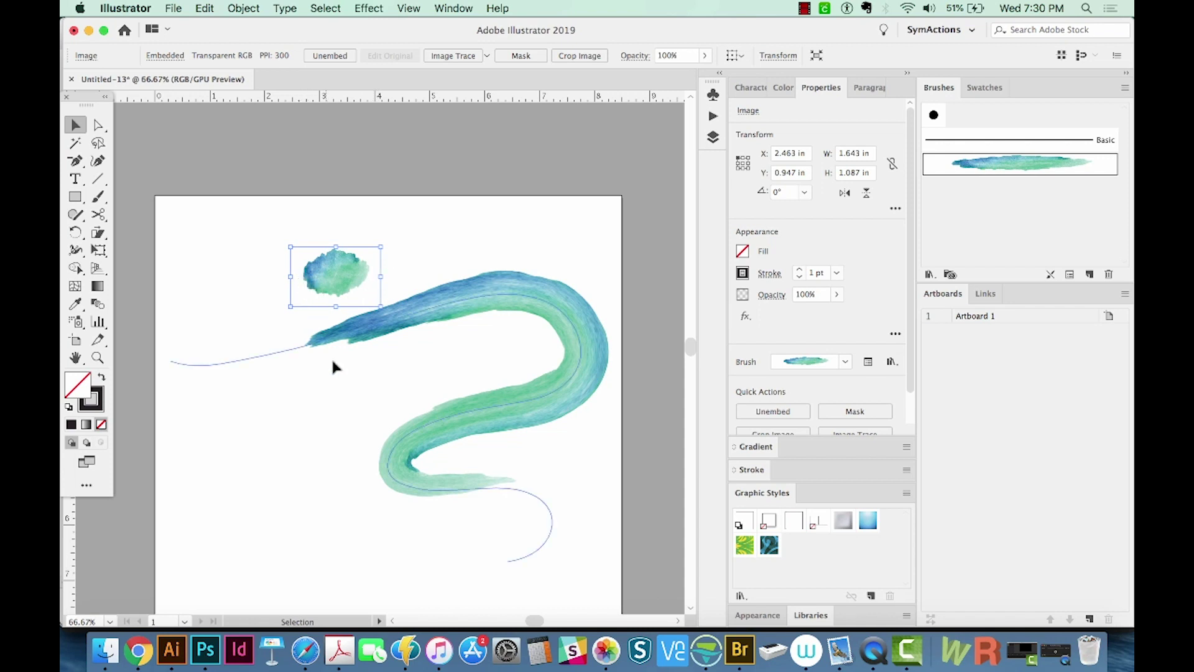
left_click(352, 337)
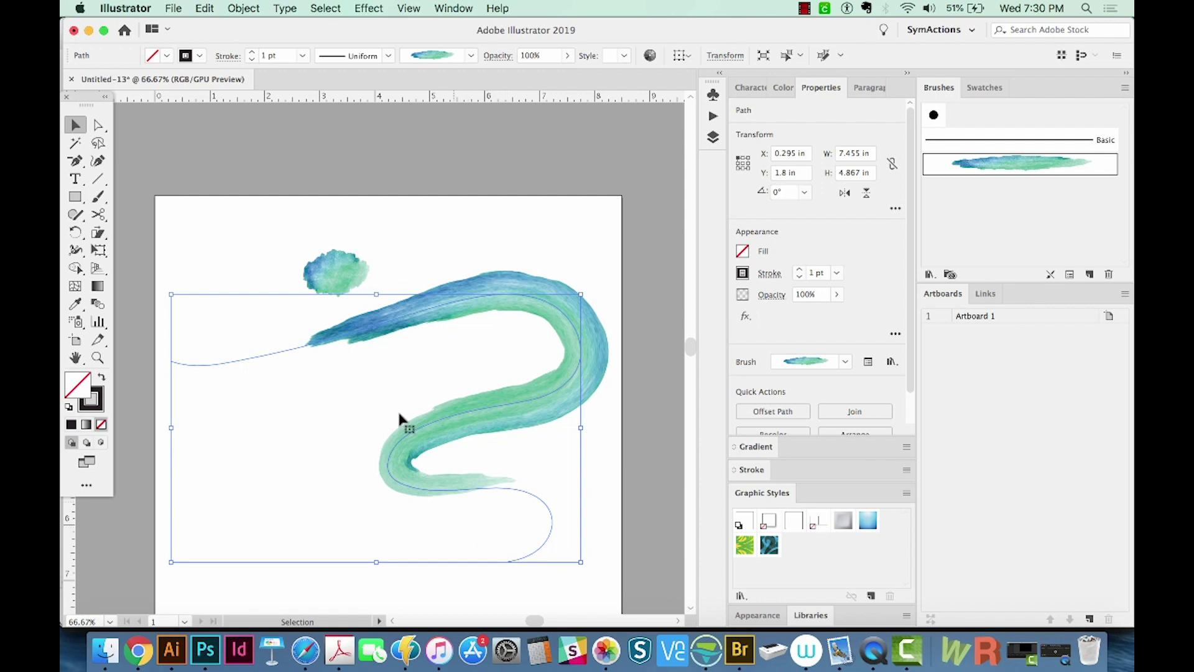
left_click(331, 271)
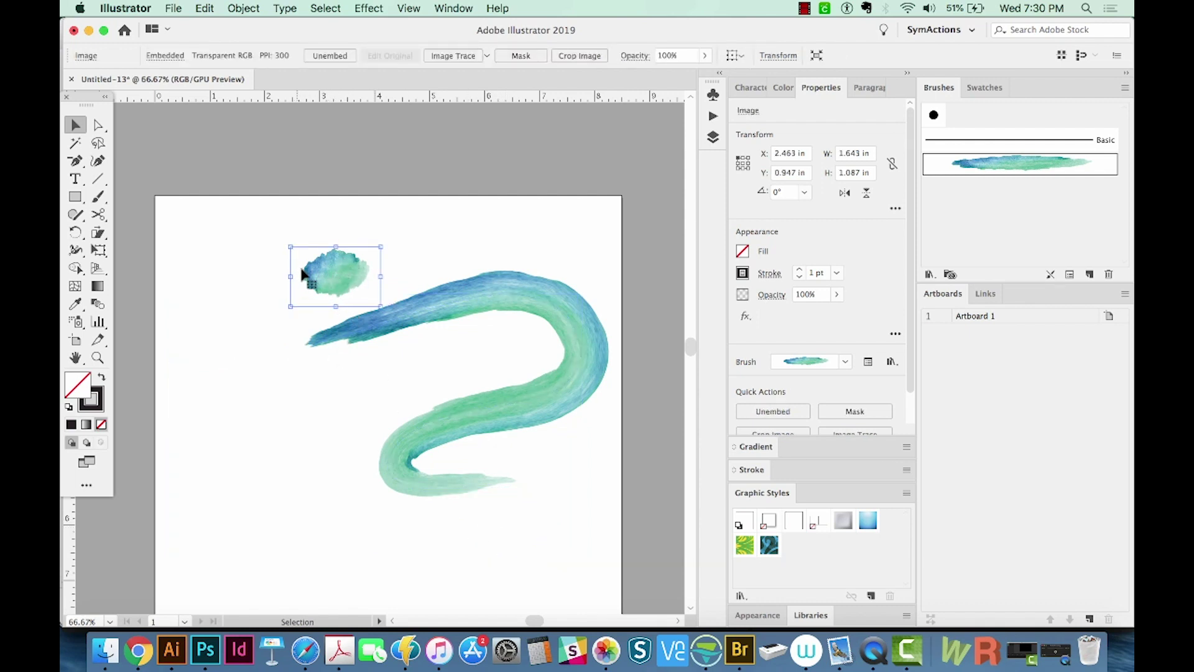
left_click(359, 339)
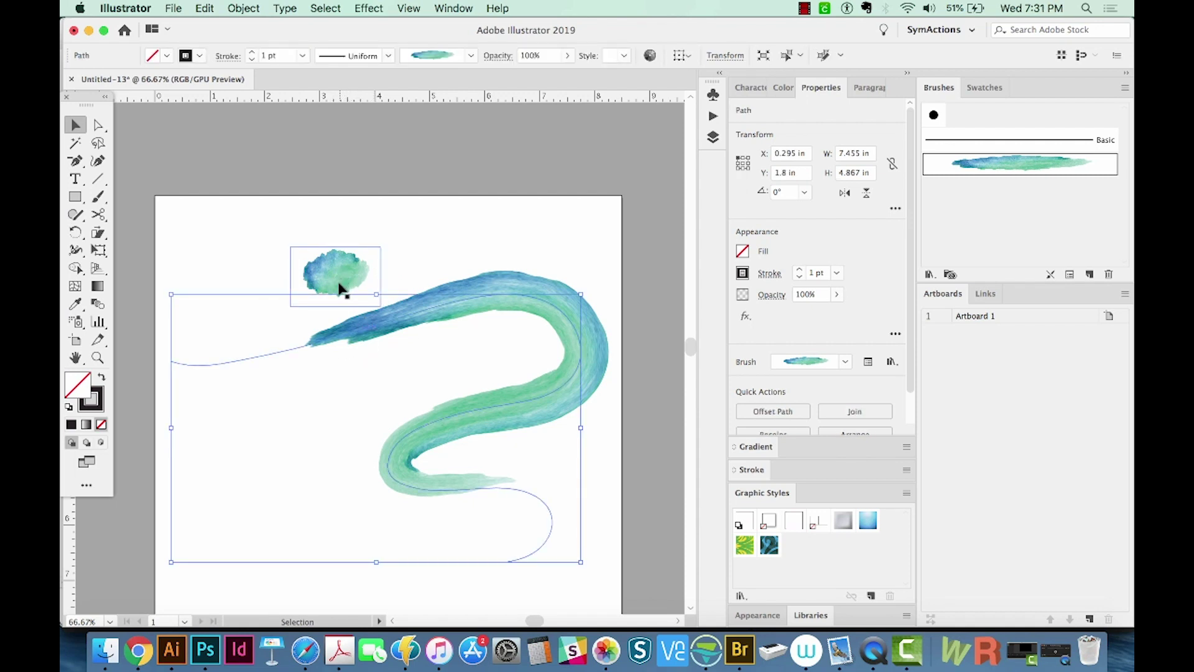
Open NicePng_halo-png_43287.png from the Downloads folder in Photoshop.
left_click(106, 650)
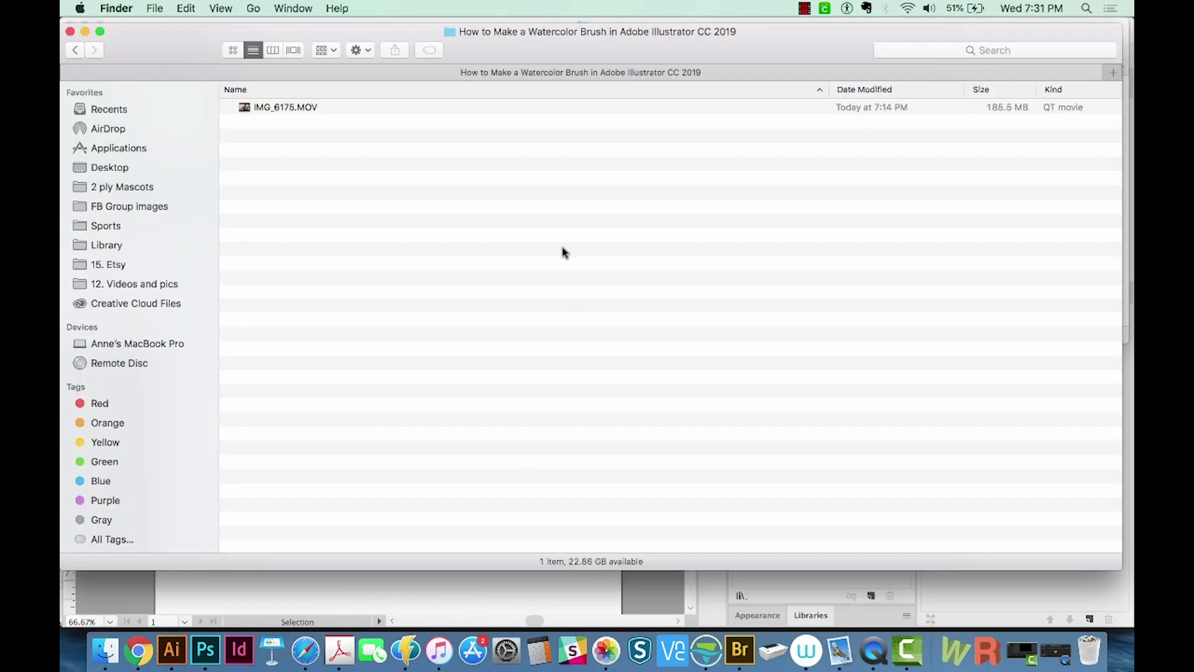
key("alt+super+l")
left_click_drag(311, 106, 205, 650)
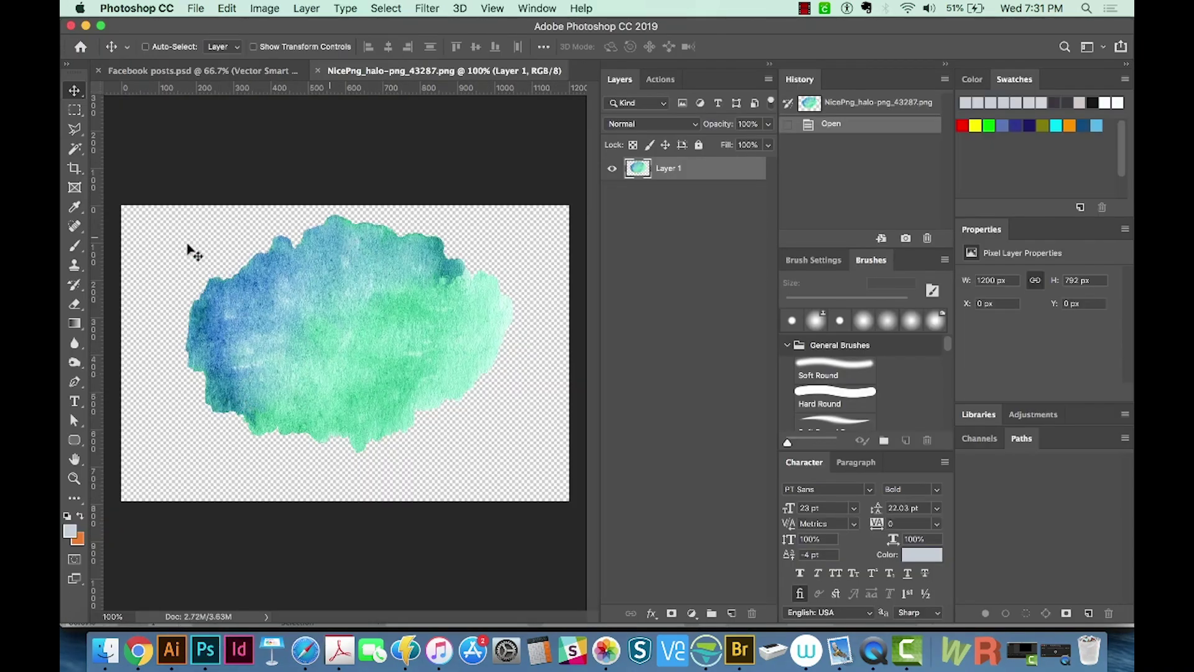
Crop the canvas to a marquee drawn tightly around the blob and save the PNG.
key("m")
left_click_drag(180, 208, 513, 458)
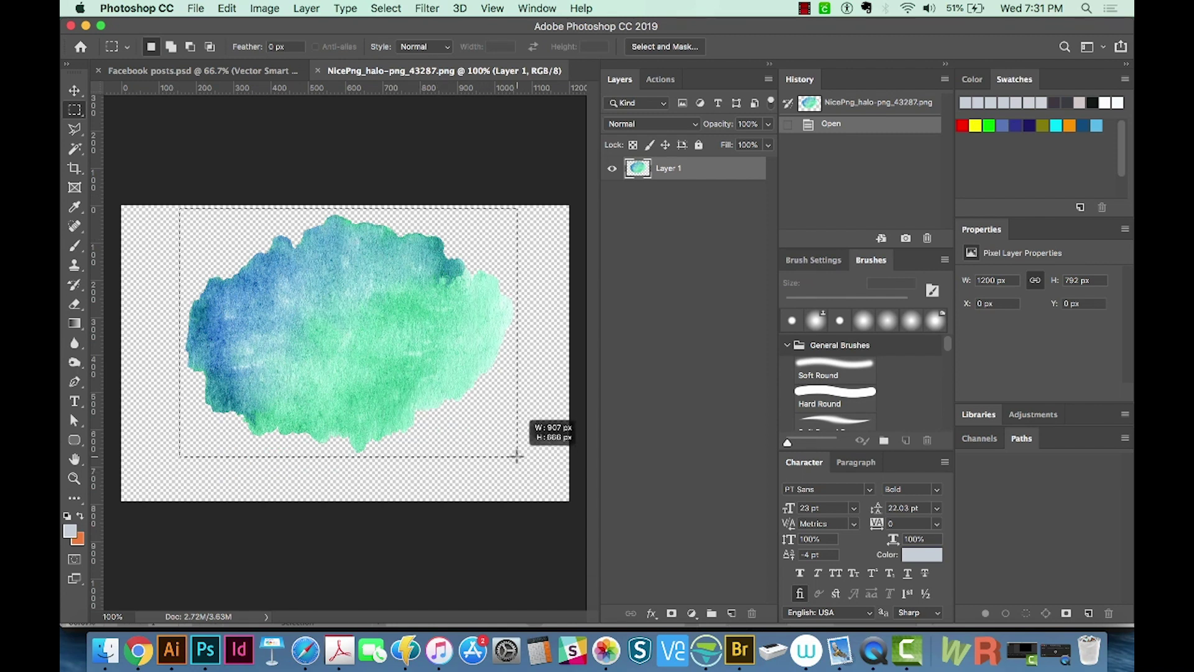
left_click_drag(516, 456, 522, 456)
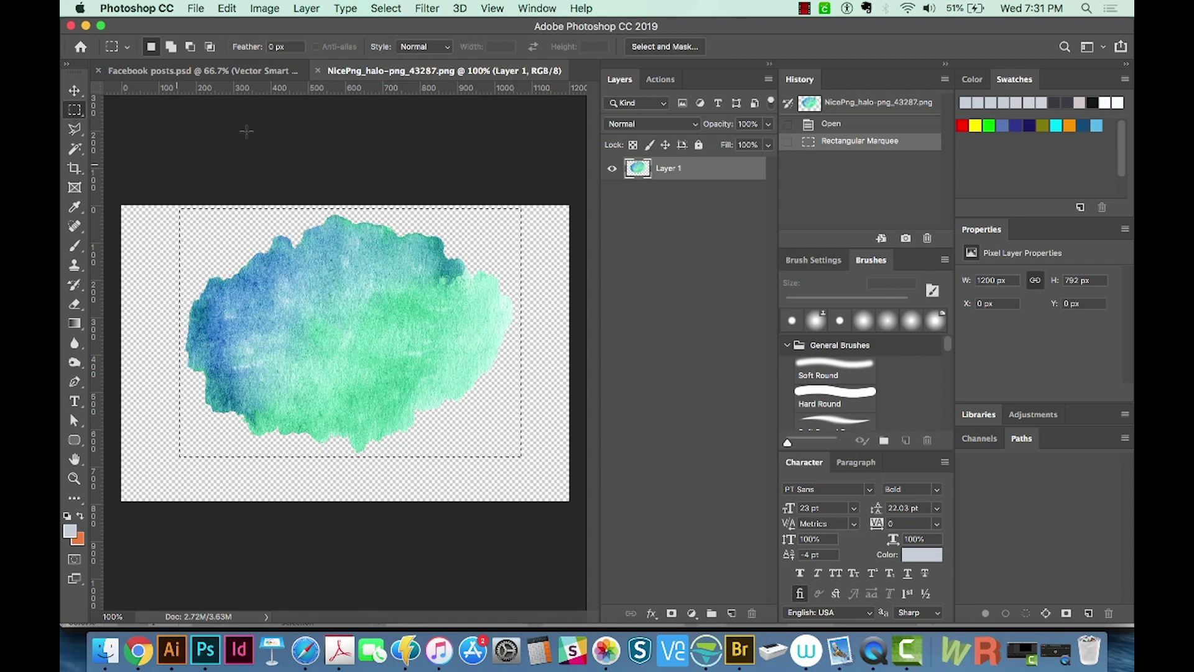
key("c")
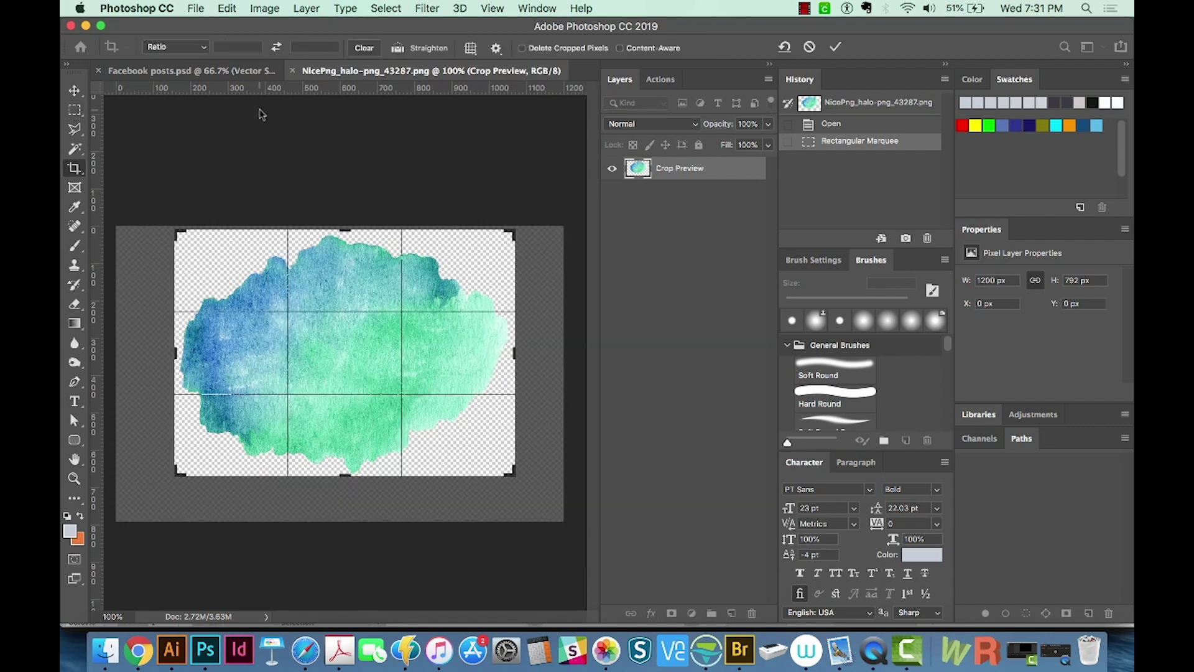
key("Return")
key("super+s")
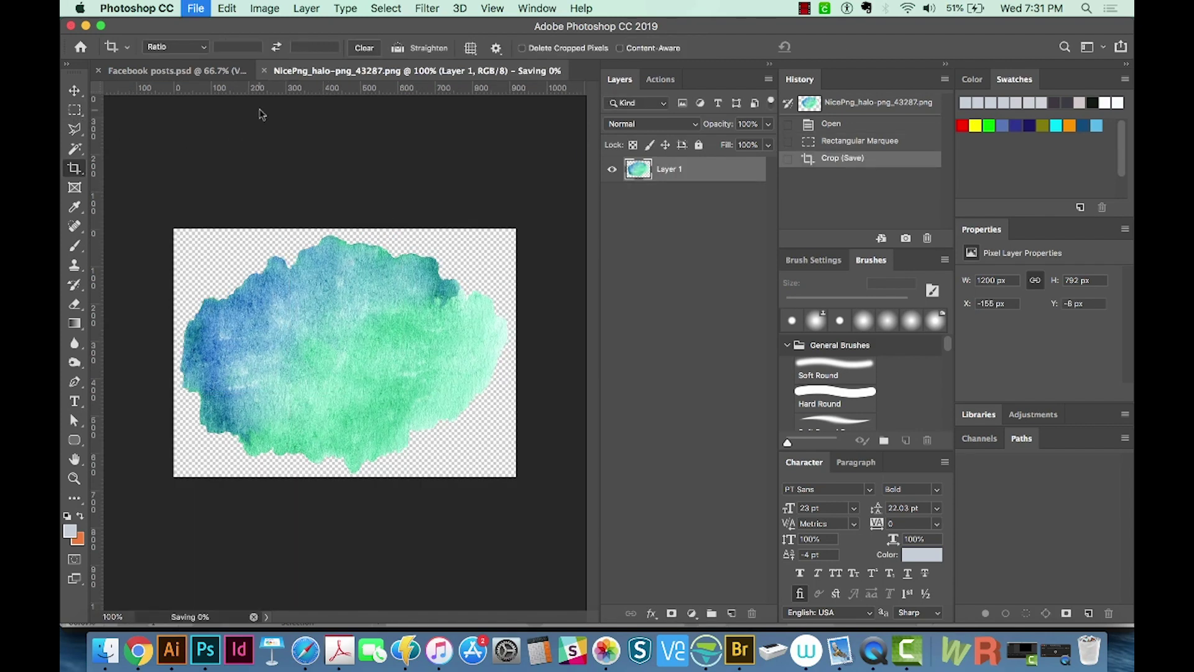
Place the cropped NicePng_halo-png_43287.png, shrink it to 0.982 × 0.712 in, and position it left of the first blob.
left_click(172, 650)
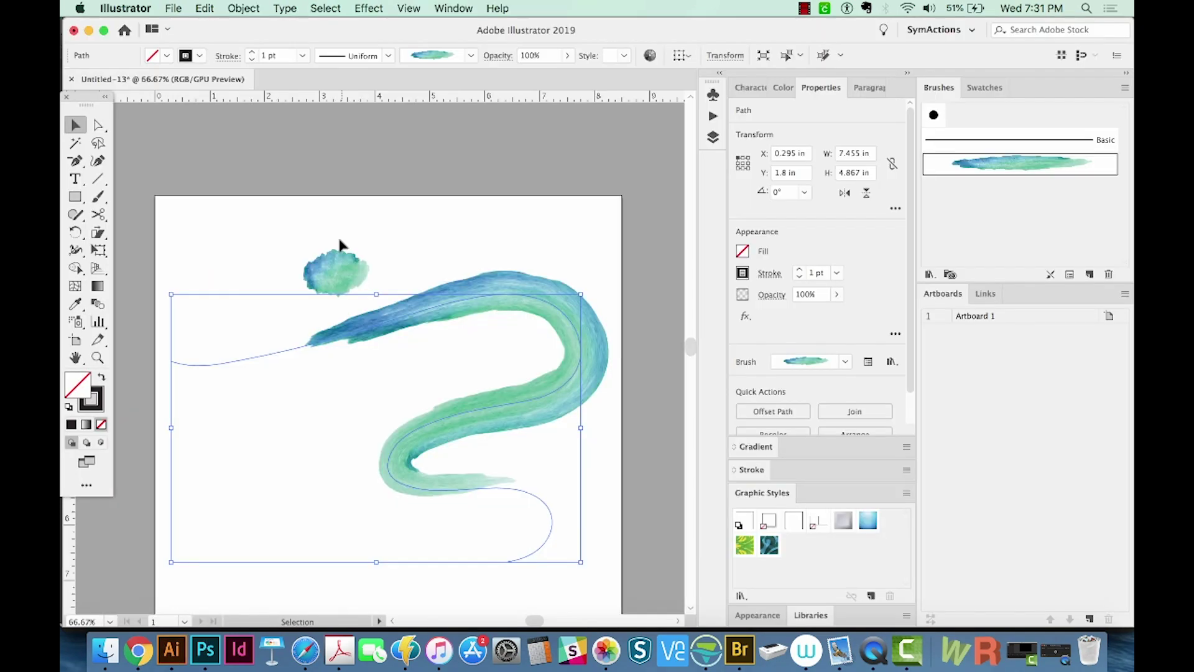
left_click(104, 641)
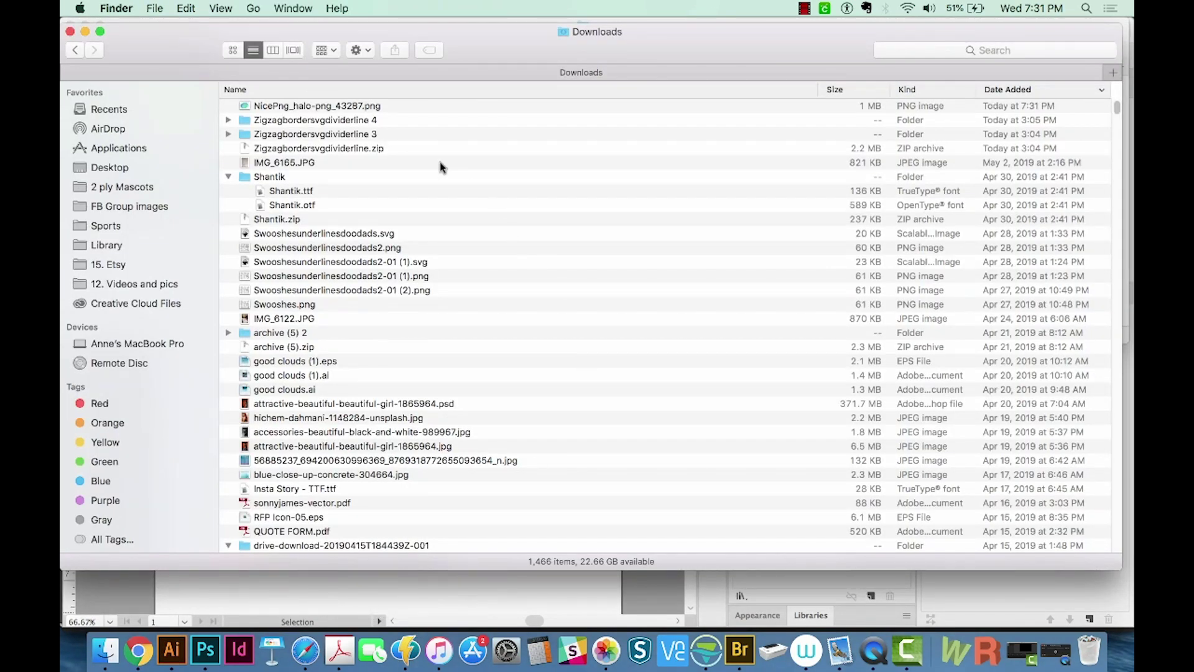
left_click_drag(298, 110, 199, 578)
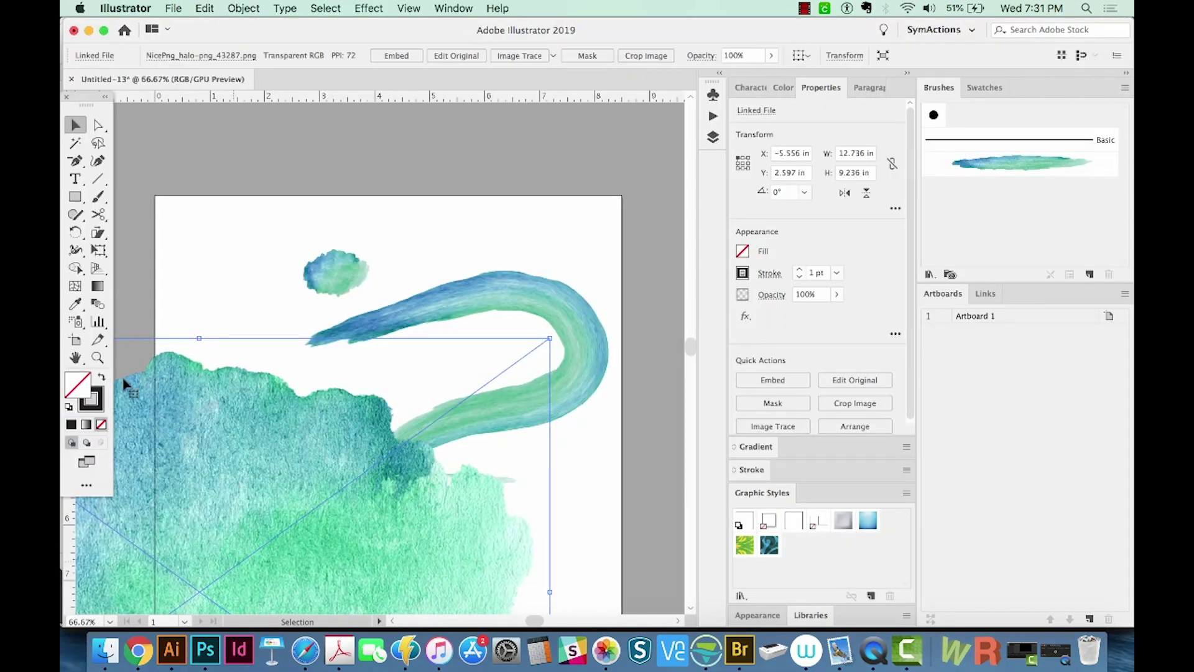
left_click_drag(550, 338, 244, 548)
left_click_drag(326, 435, 246, 289)
mouse_move(307, 239)
left_mouse_down()
mouse_move(289, 255)
mouse_move(321, 268)
mouse_move(812, 205)
mouse_move(989, 217)
left_mouse_up()
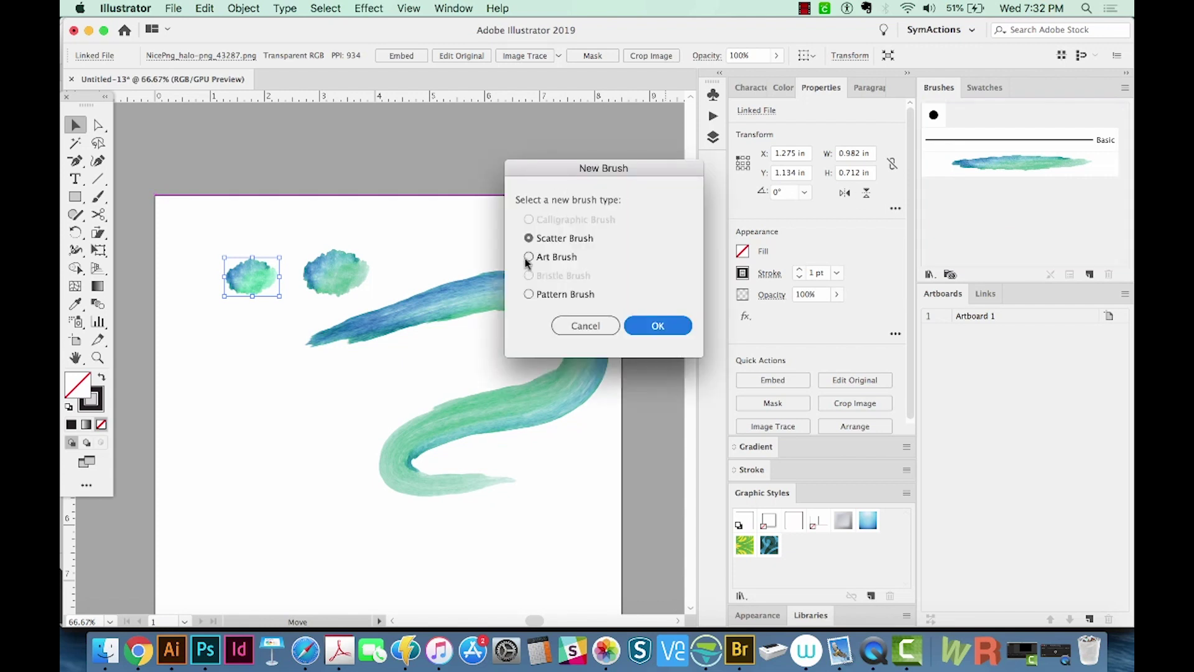
Try making an Art Brush from the small blob and dismiss the linked-image warning.
left_click(529, 258)
left_click(629, 324)
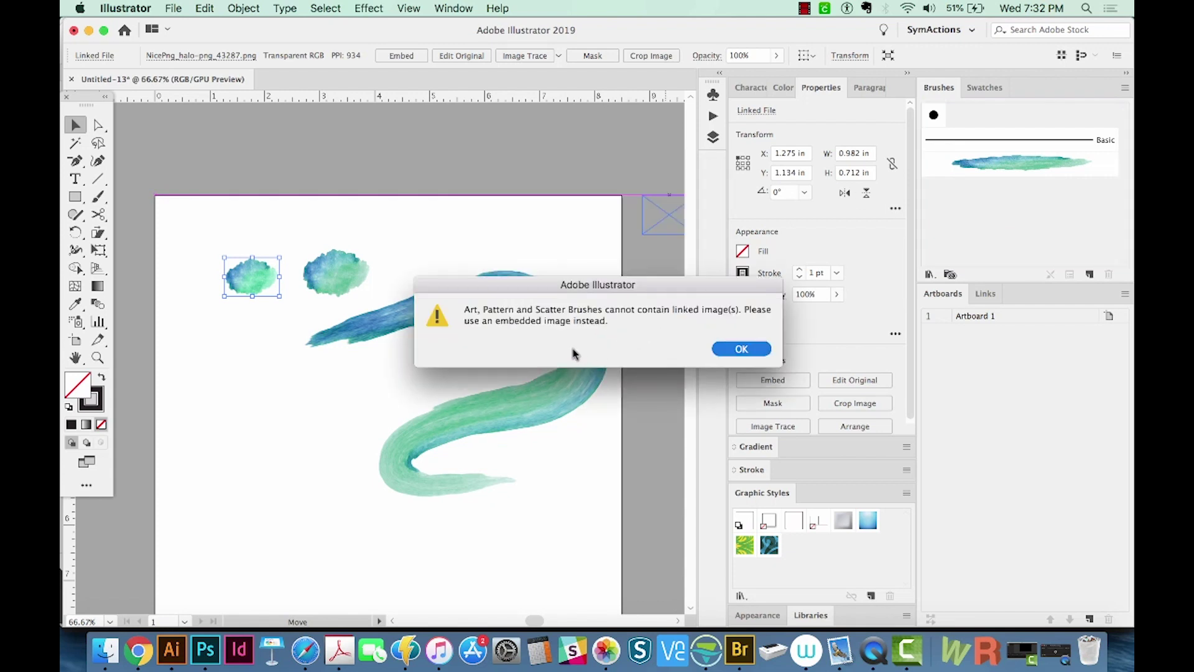
left_click(741, 349)
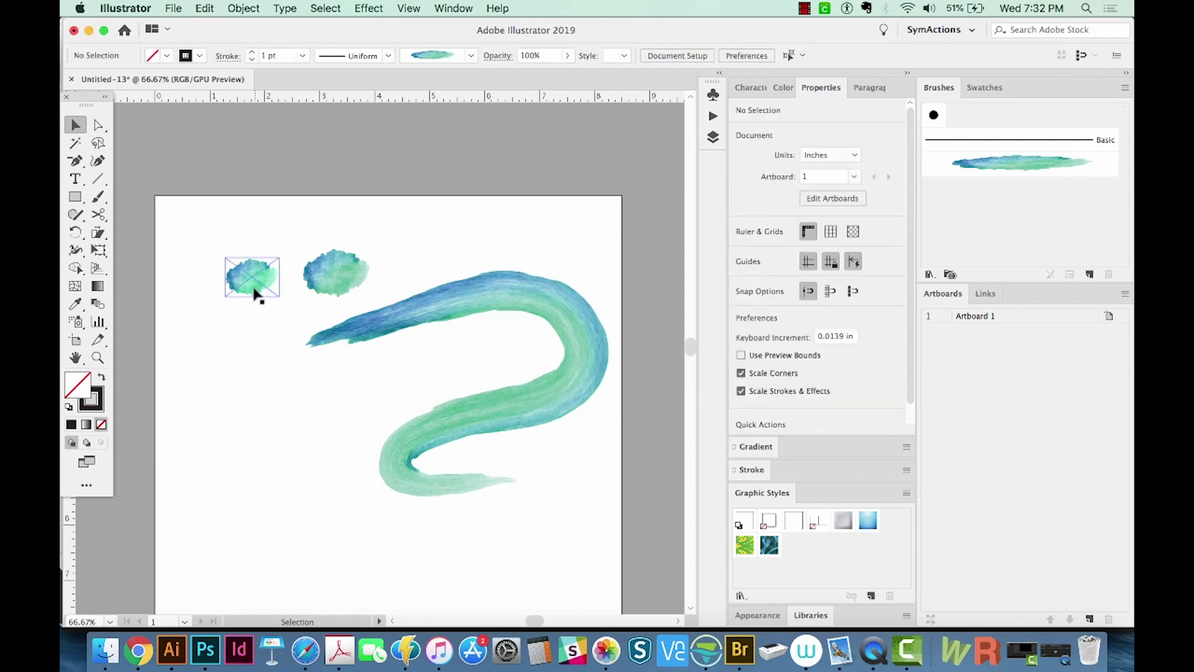
Embed the small blob image from the Links panel, then drag it into Brushes as a new Art Brush.
left_click(254, 288)
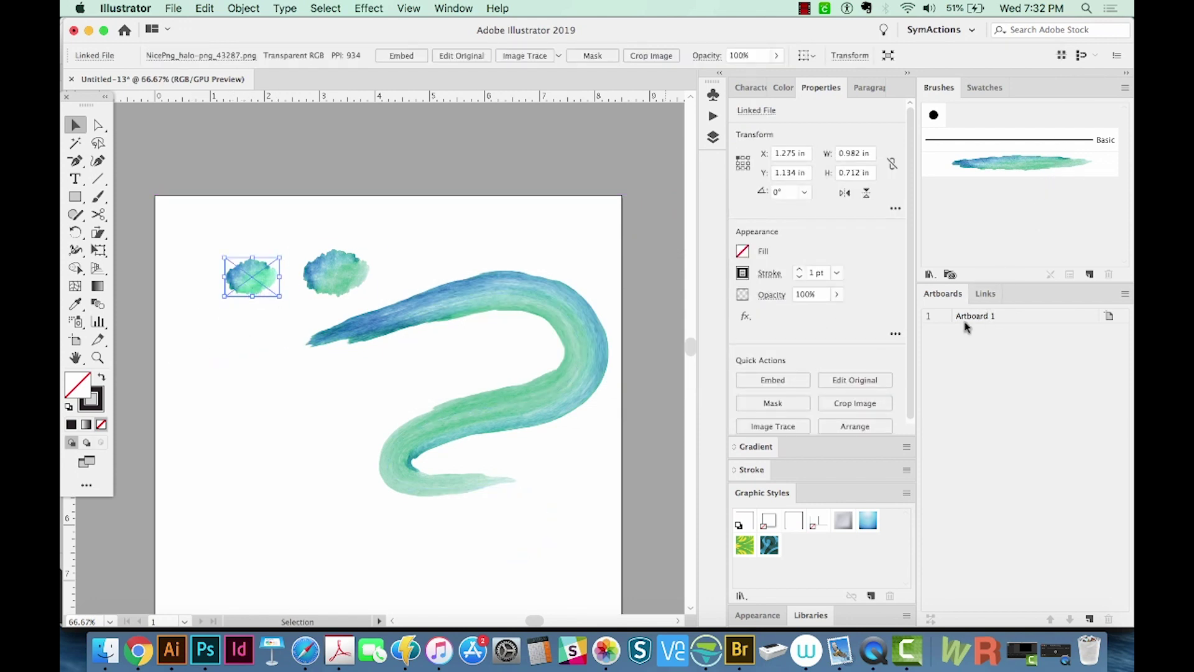
left_click(987, 294)
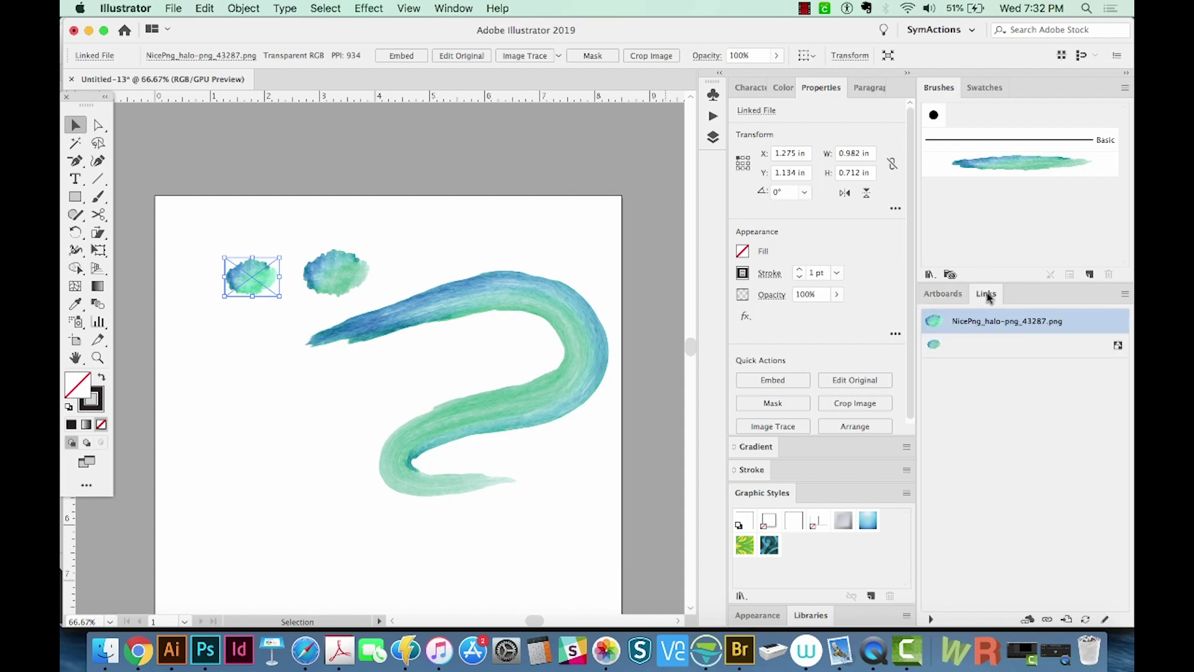
left_click(1125, 297)
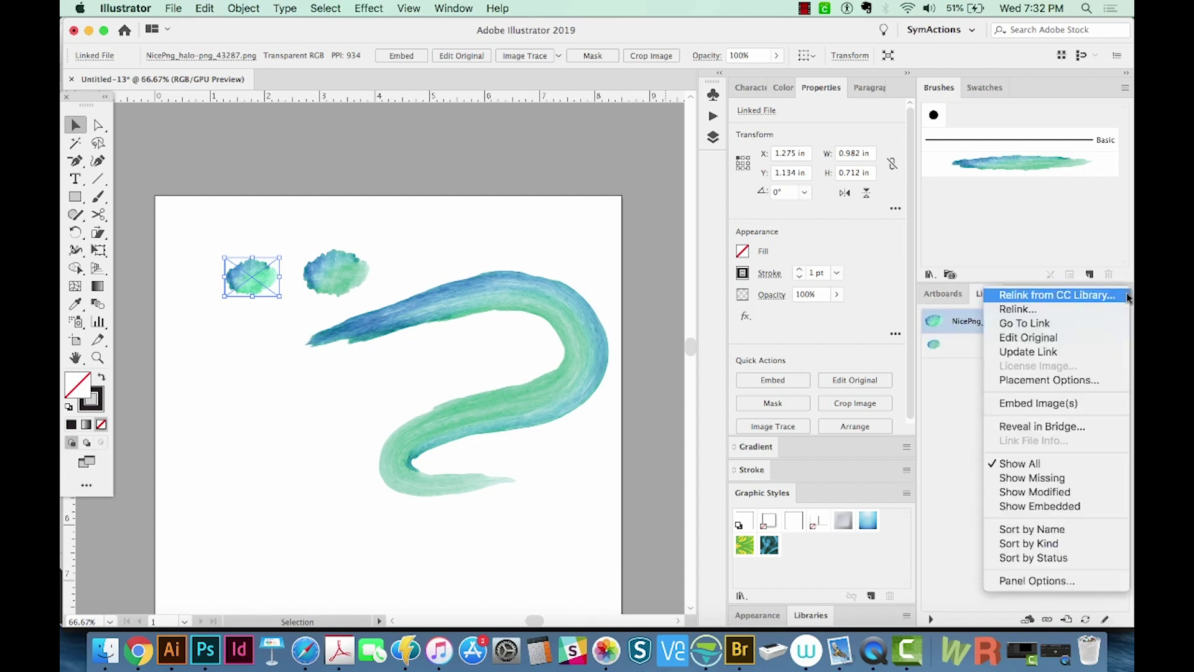
left_click(1042, 404)
mouse_move(247, 281)
left_mouse_down()
mouse_move(1048, 187)
mouse_move(1003, 217)
left_mouse_up()
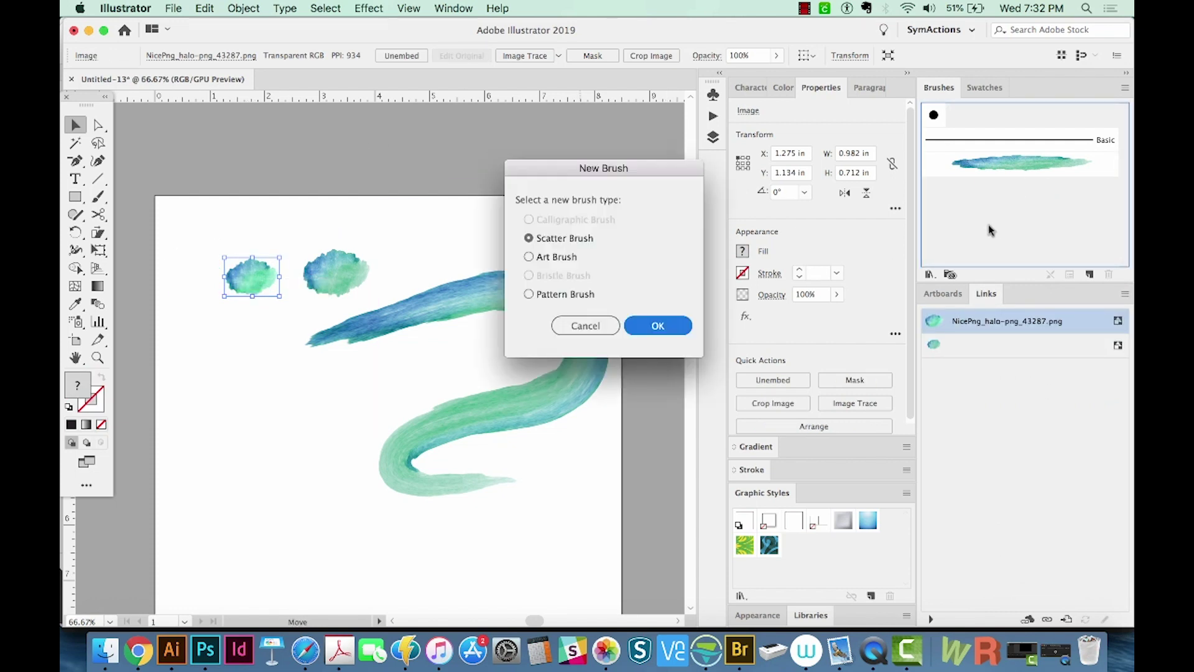
left_click(529, 257)
Turn the watercolor blob into a new Art Brush with the default settings.
left_click(657, 326)
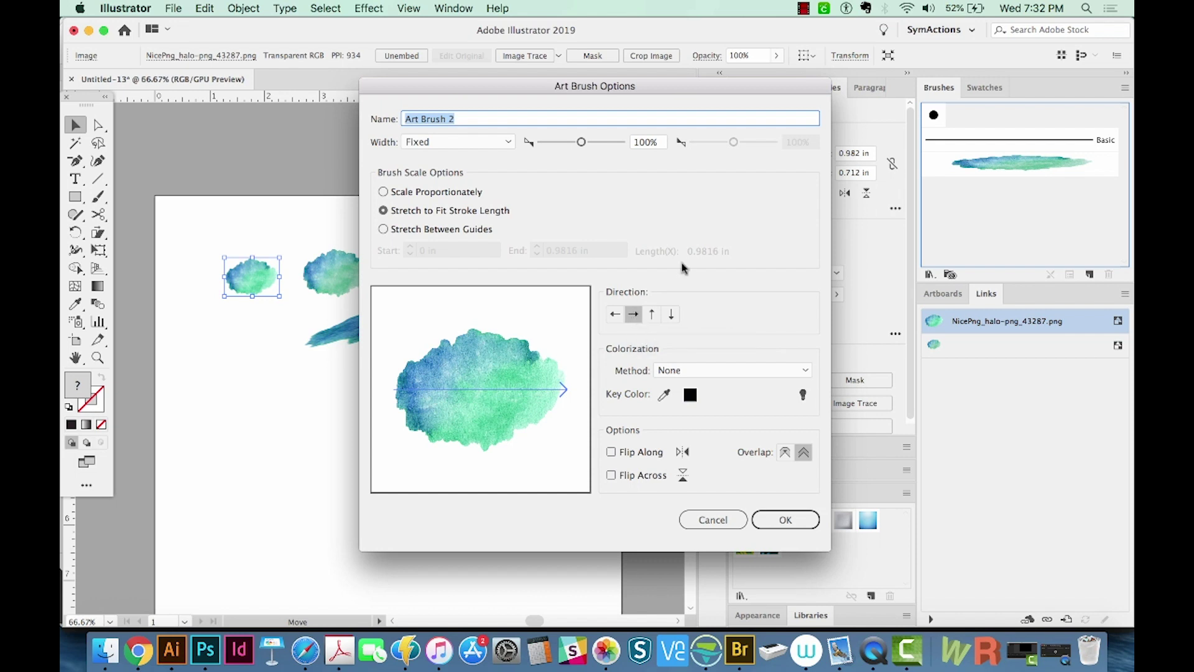
left_click(777, 522)
left_click(236, 547)
Paint a horizontal watercolor stroke about 5.888 × 0.703 in near the artboard bottom with the new brush.
key("b")
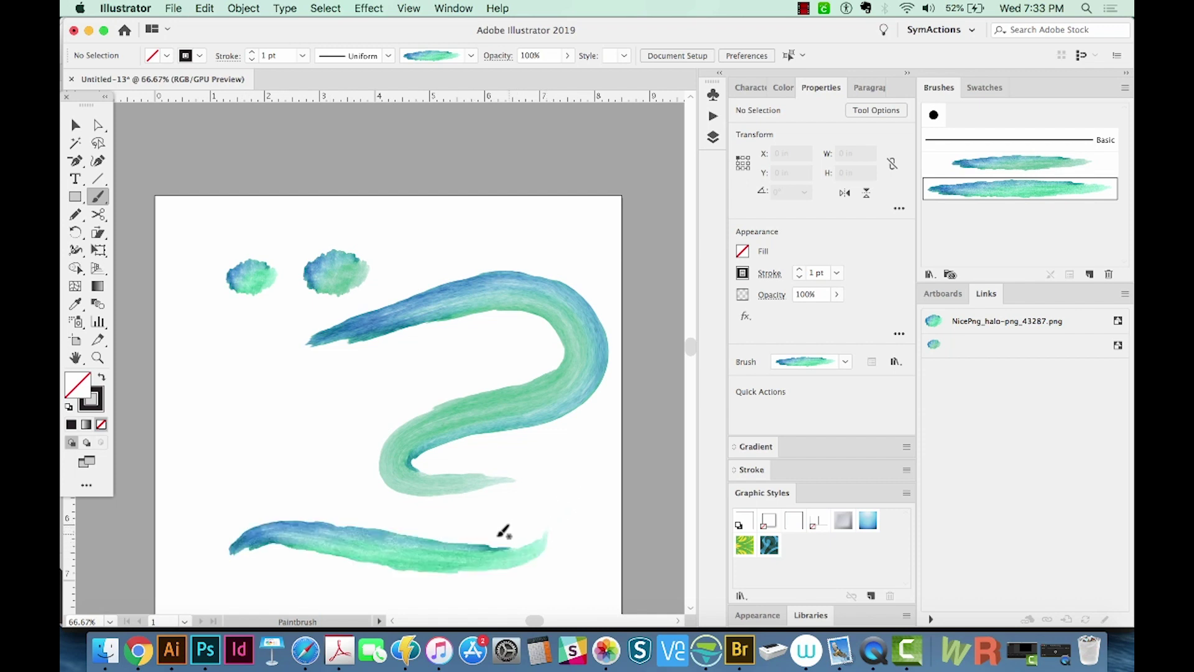
key("v")
left_click(257, 547)
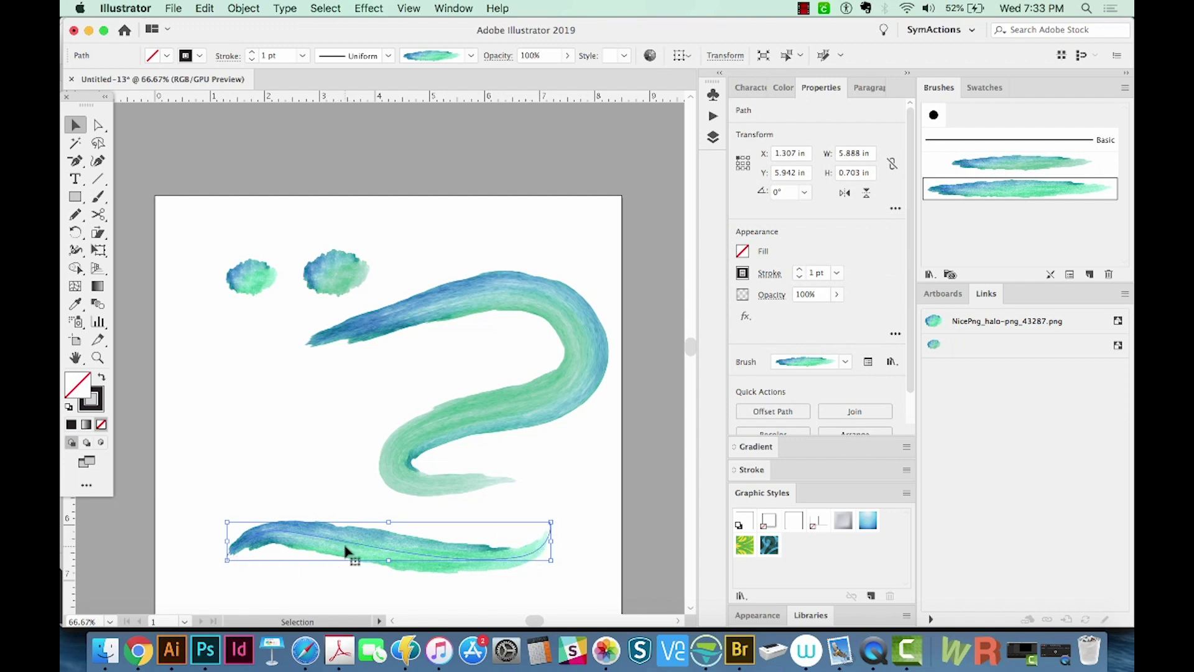
scroll(392, 549, "down", 2)
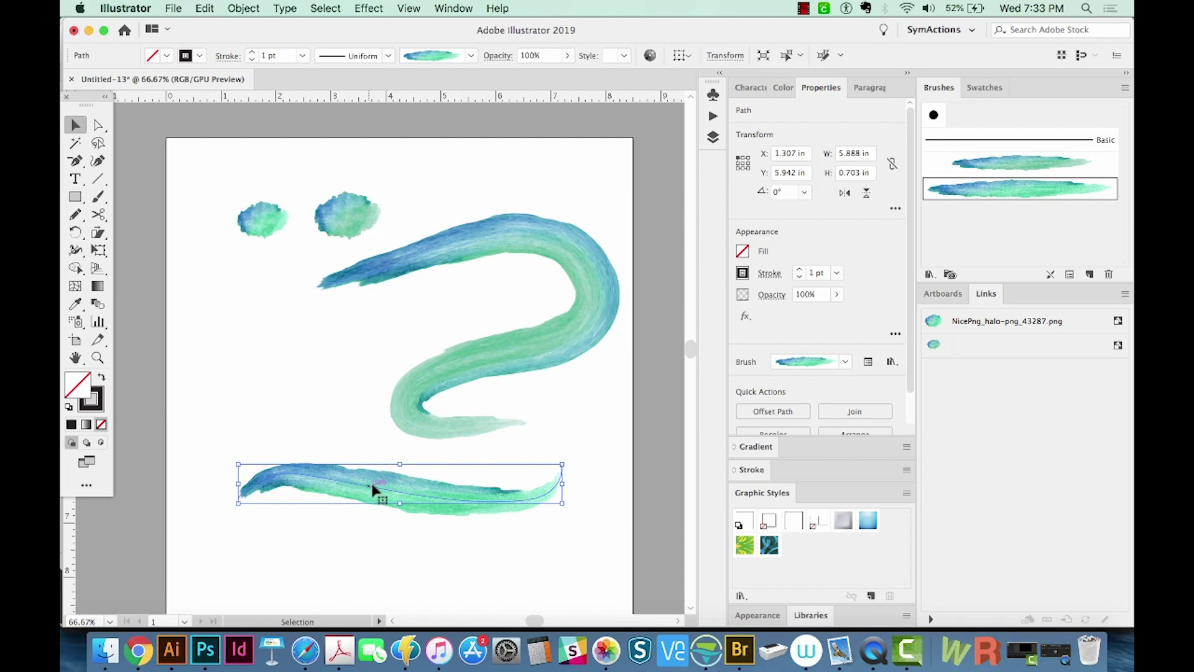
Expand the bottom stroke's appearance into an image group and nudge it slightly left and down.
left_click(232, 7)
left_click(315, 196)
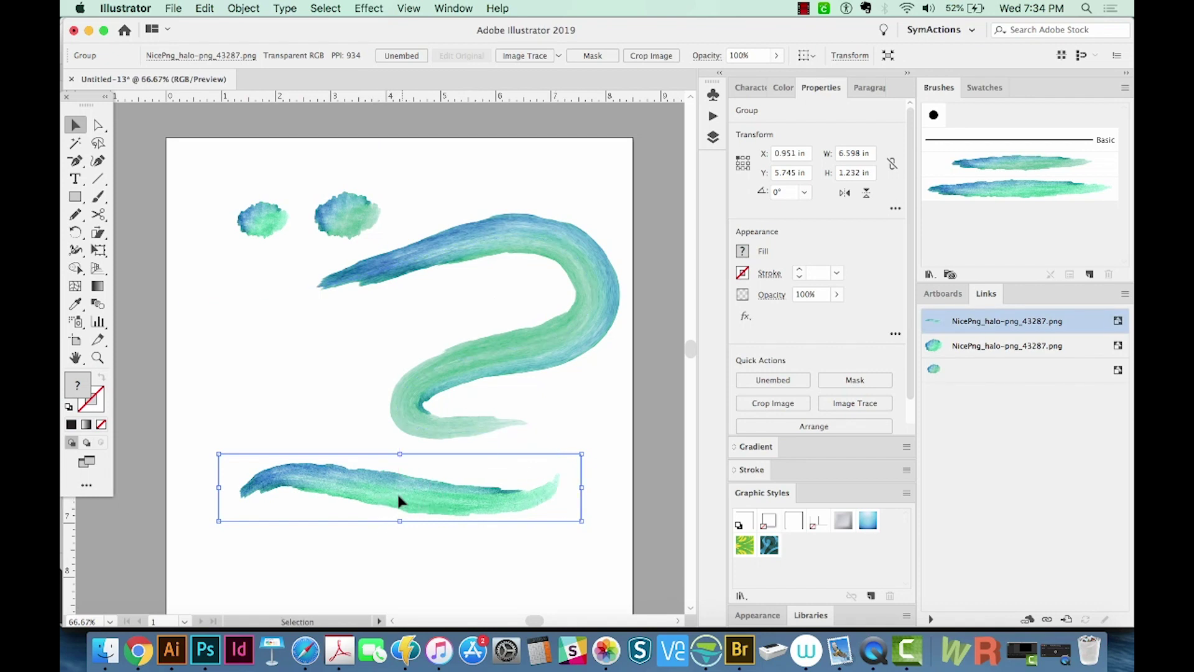
left_click_drag(412, 509, 396, 532)
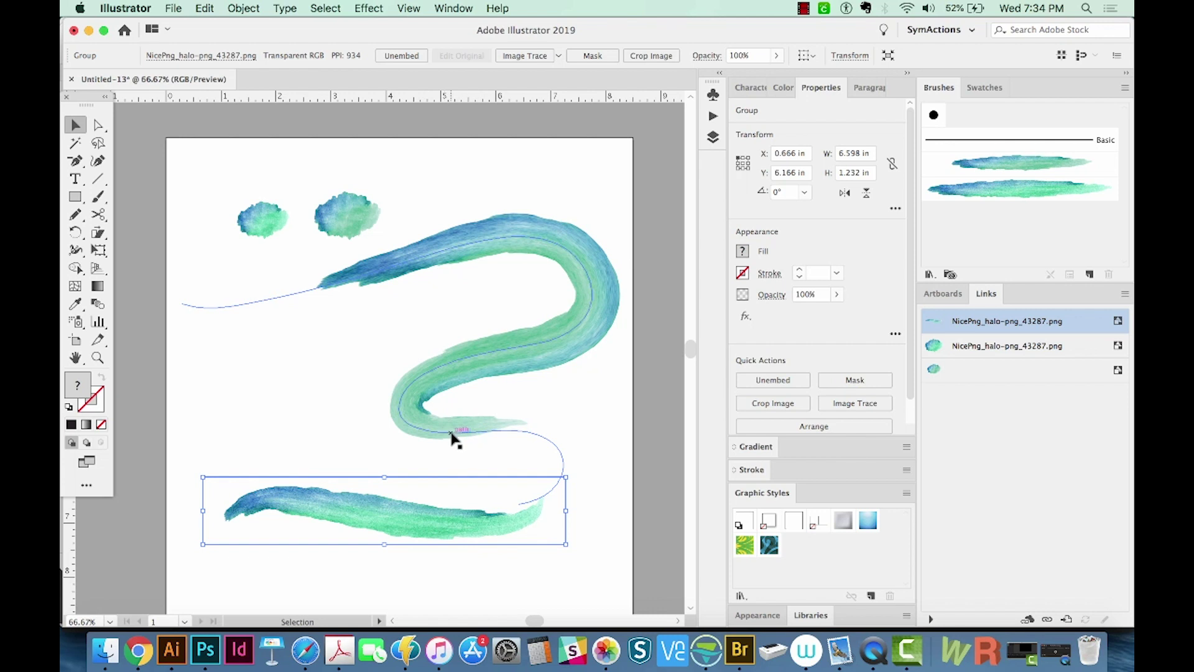
Toggle Outline view on and back off to check the expanded stroke.
key("super+y")
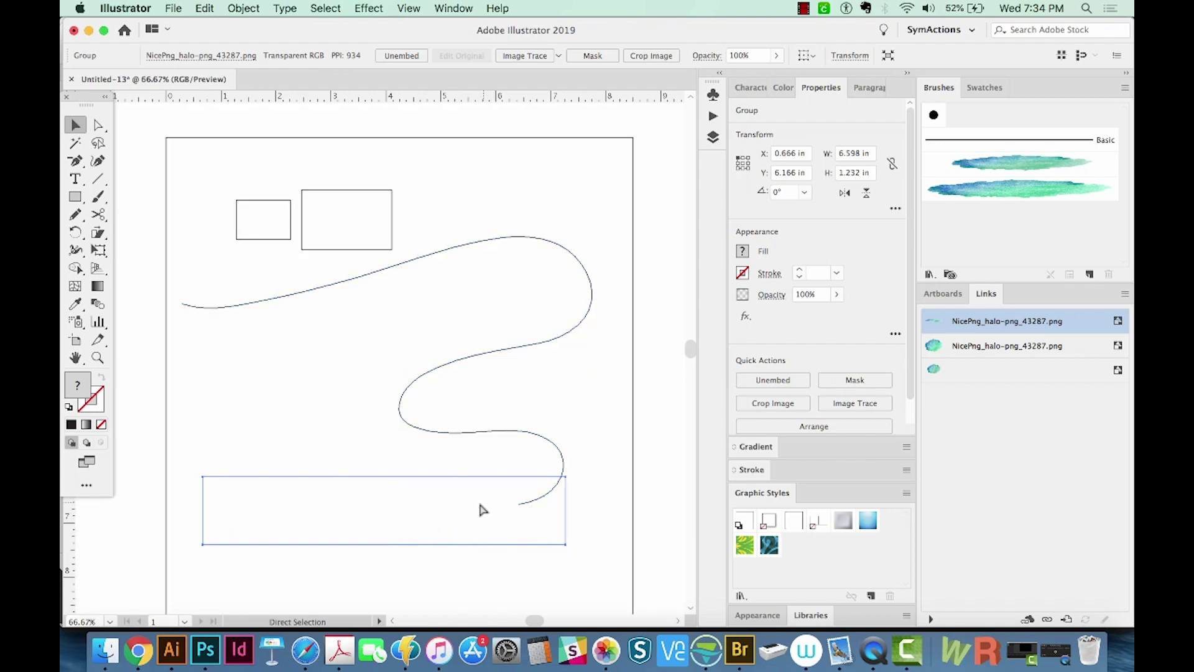
key("super+y")
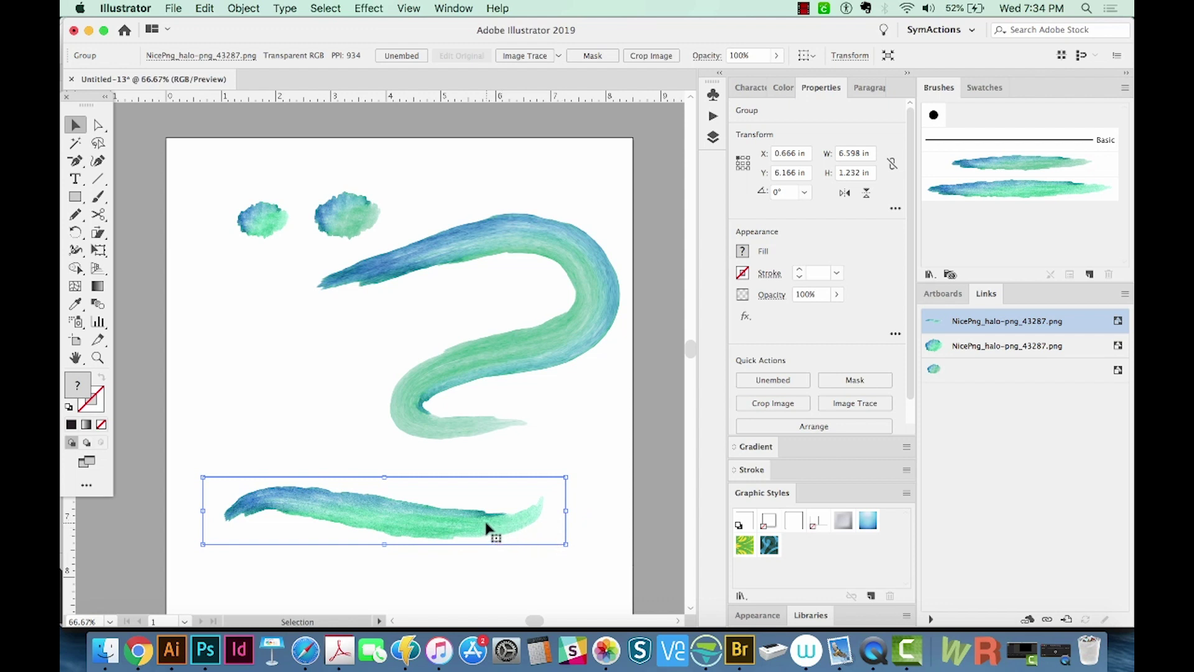
left_click(559, 56)
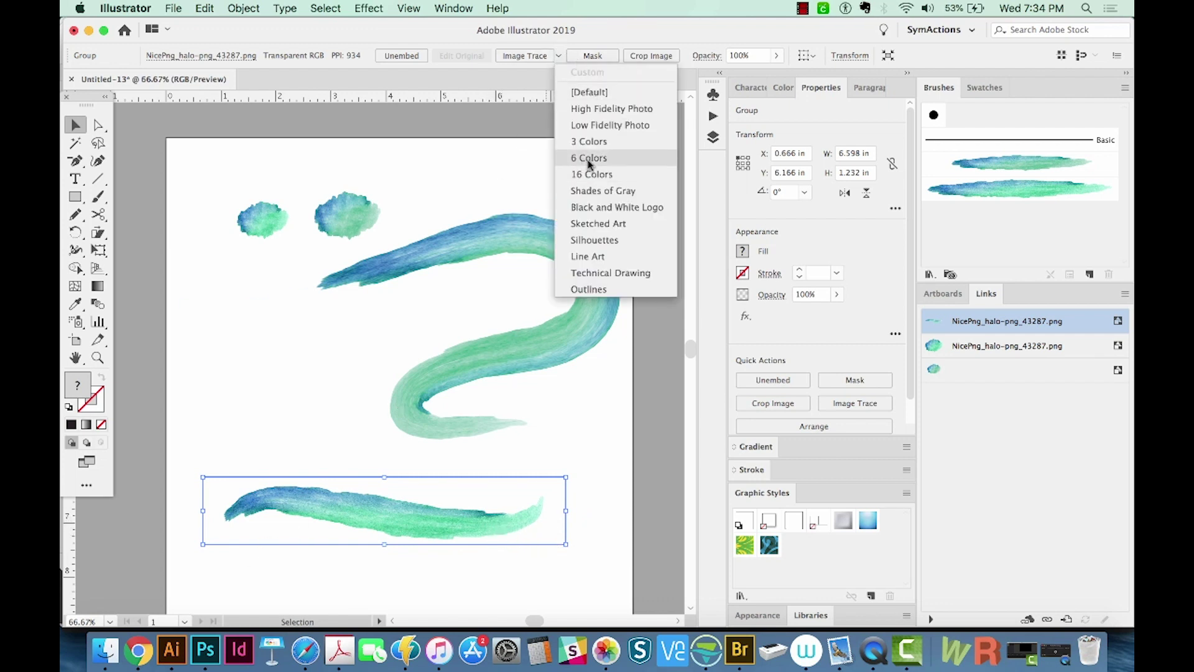
Image-trace the bottom stroke with the 16 Colors preset and expand the tracing into paths.
left_click(593, 176)
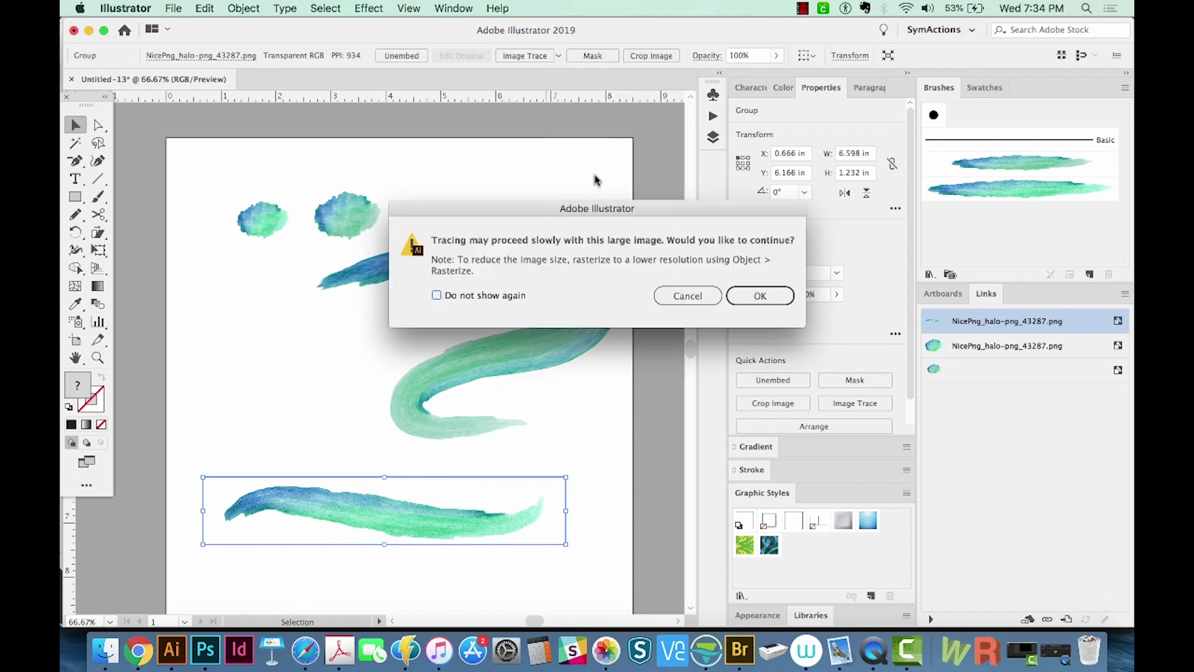
left_click(774, 301)
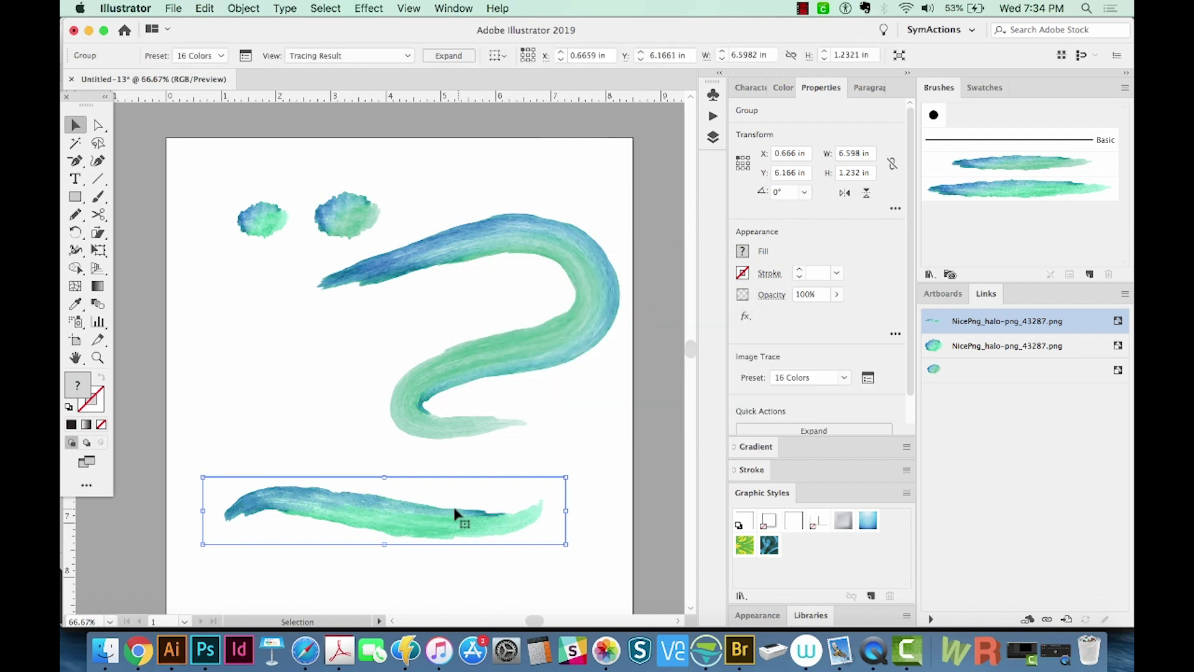
key("super+shift+e")
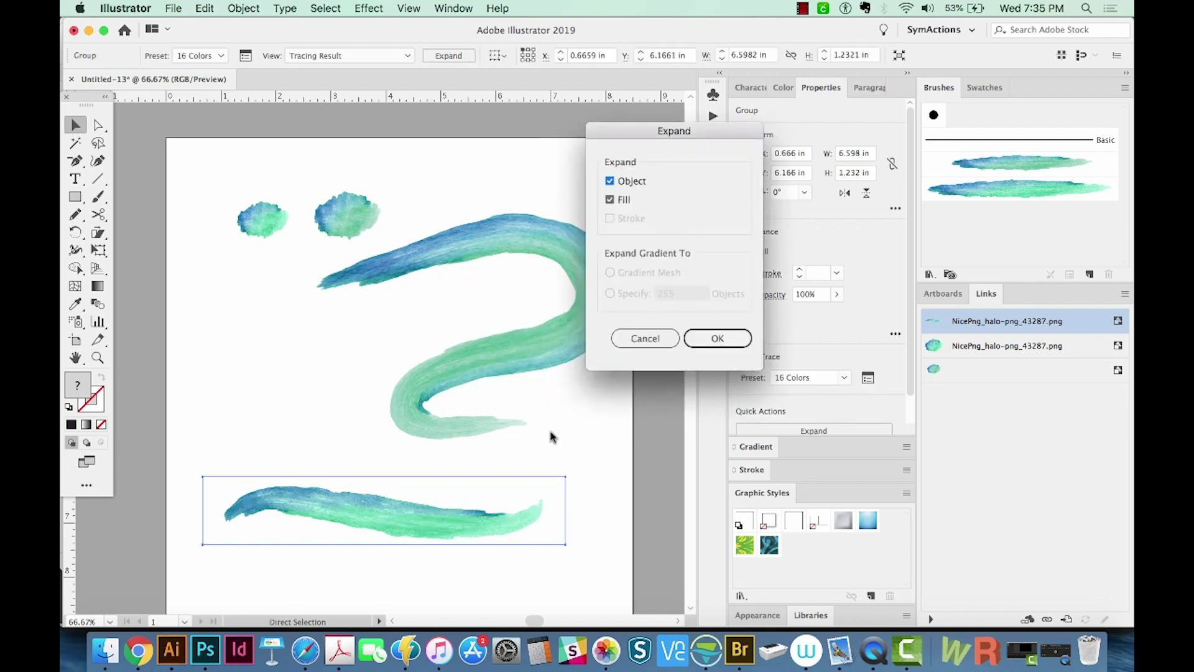
key("Return")
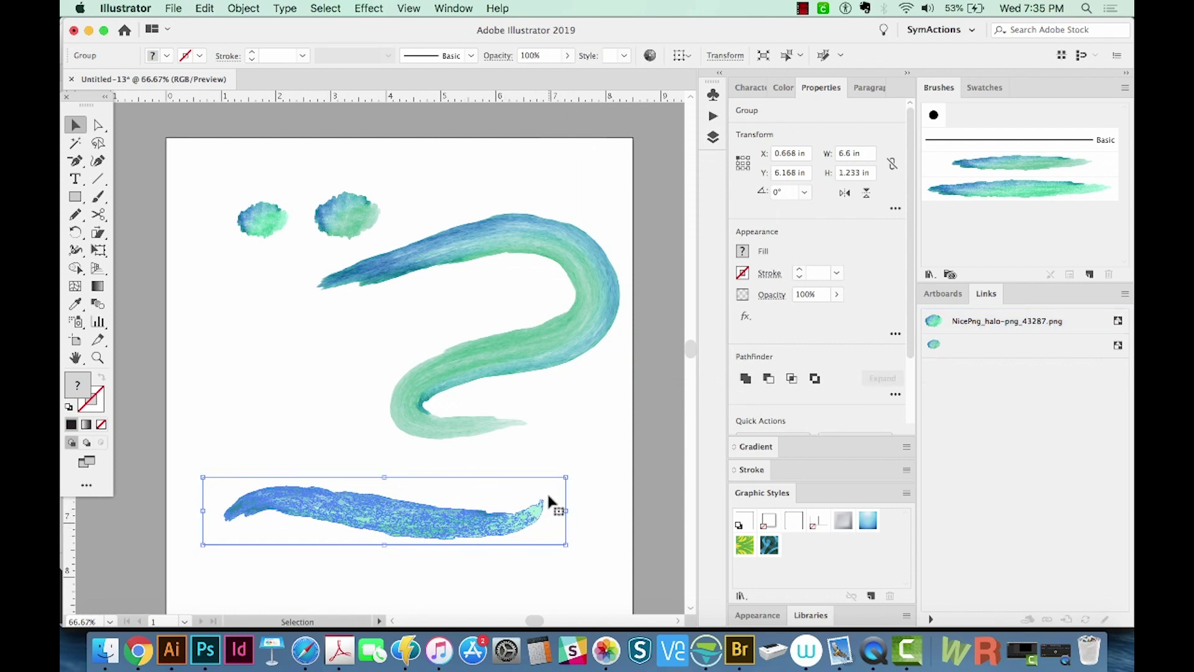
Check the traced stroke's shapes with the Magic Wand, then deselect them.
left_click(616, 538)
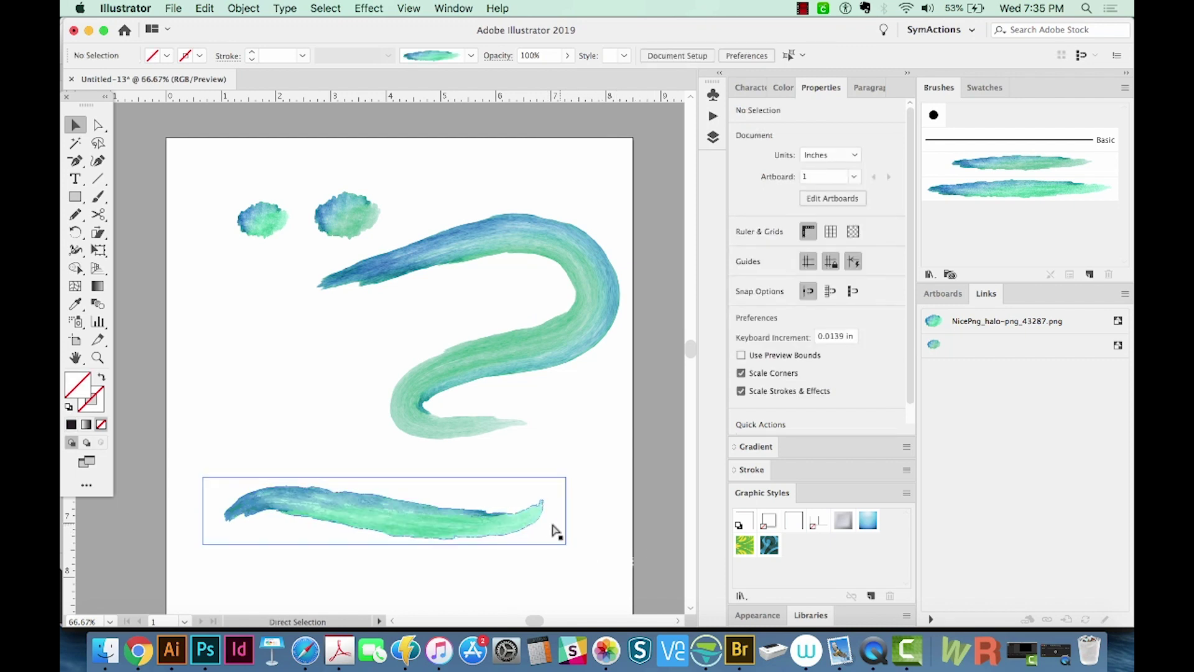
key("y")
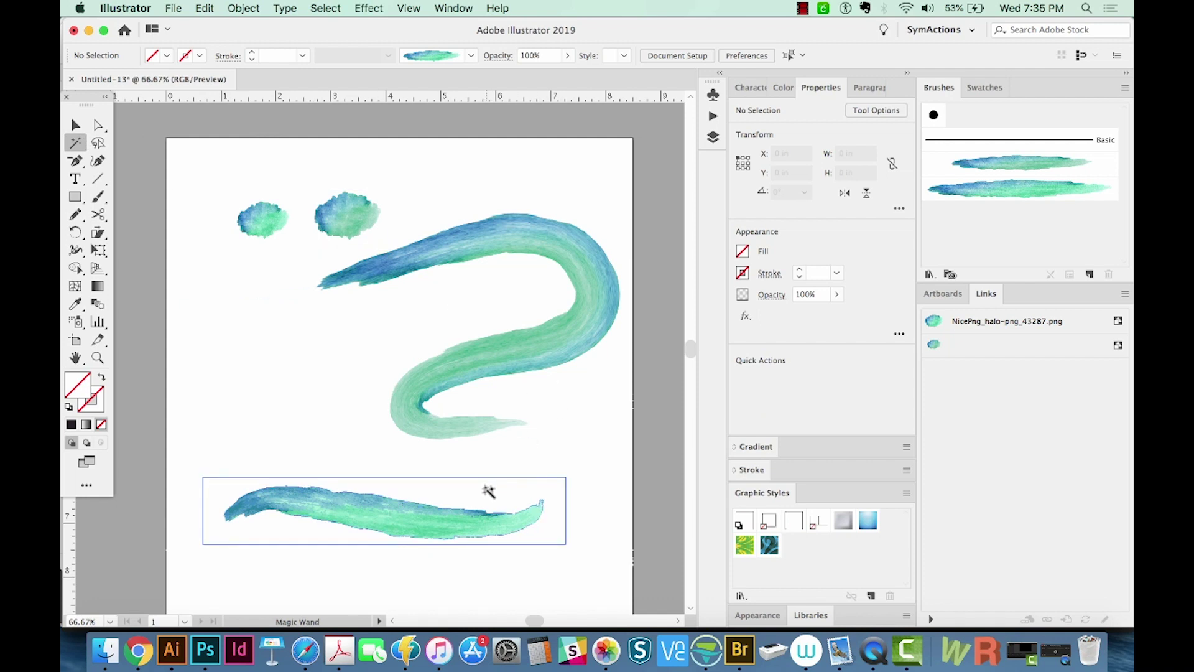
left_click(482, 493)
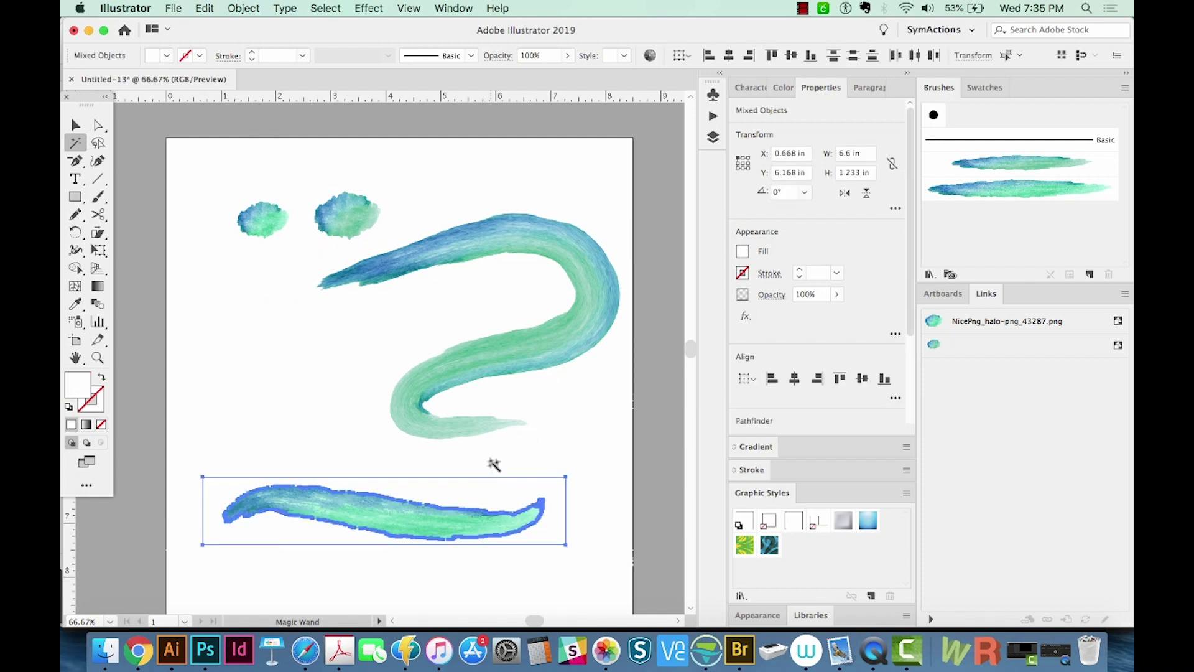
left_click(493, 465)
Draw a 6.326 × 1.602 in rectangle around the lower stroke and give it a black fill.
key("d")
key("m")
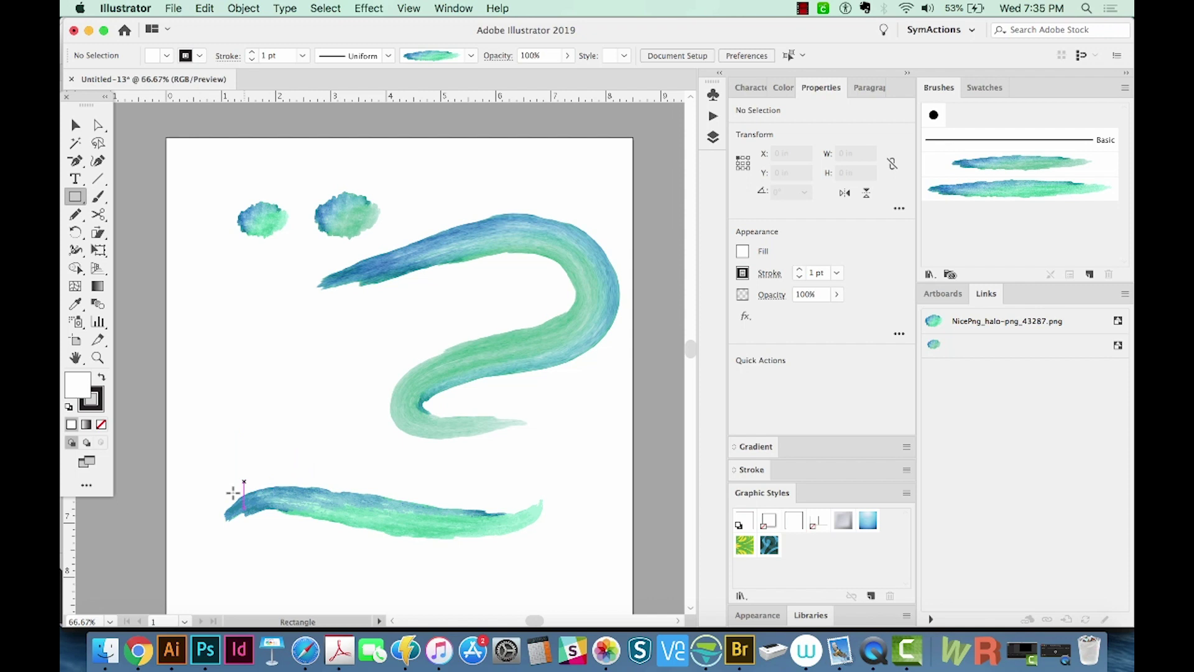
mouse_move(212, 469)
left_mouse_down()
mouse_move(443, 540)
mouse_move(560, 557)
left_mouse_up()
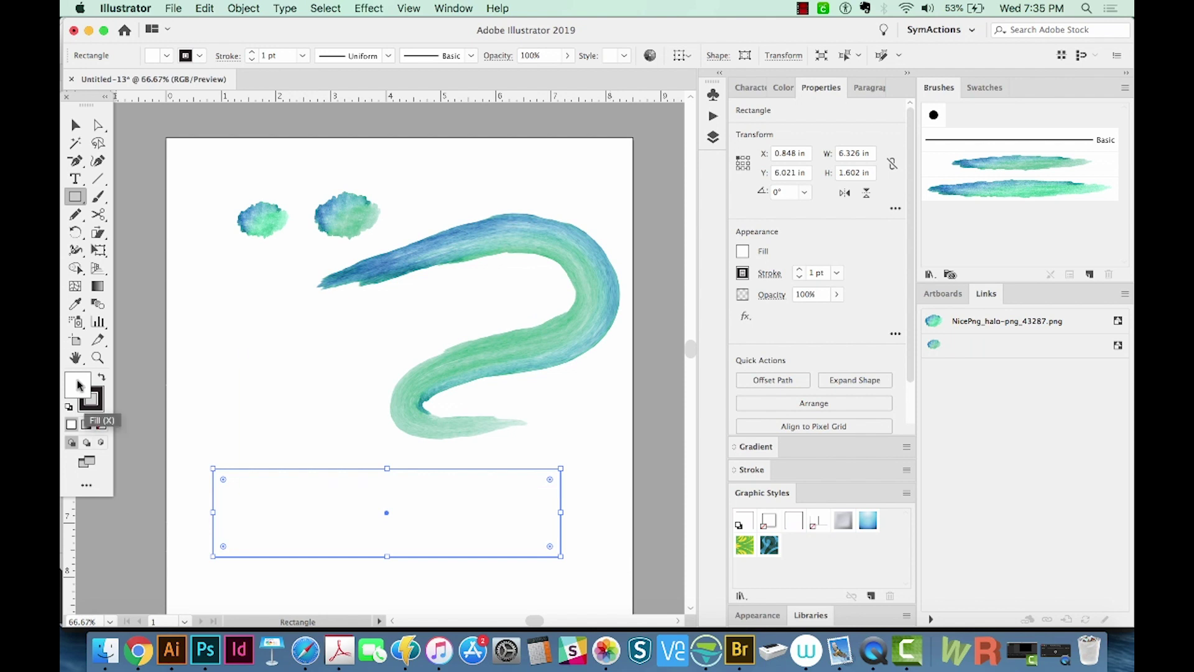
left_click(96, 400)
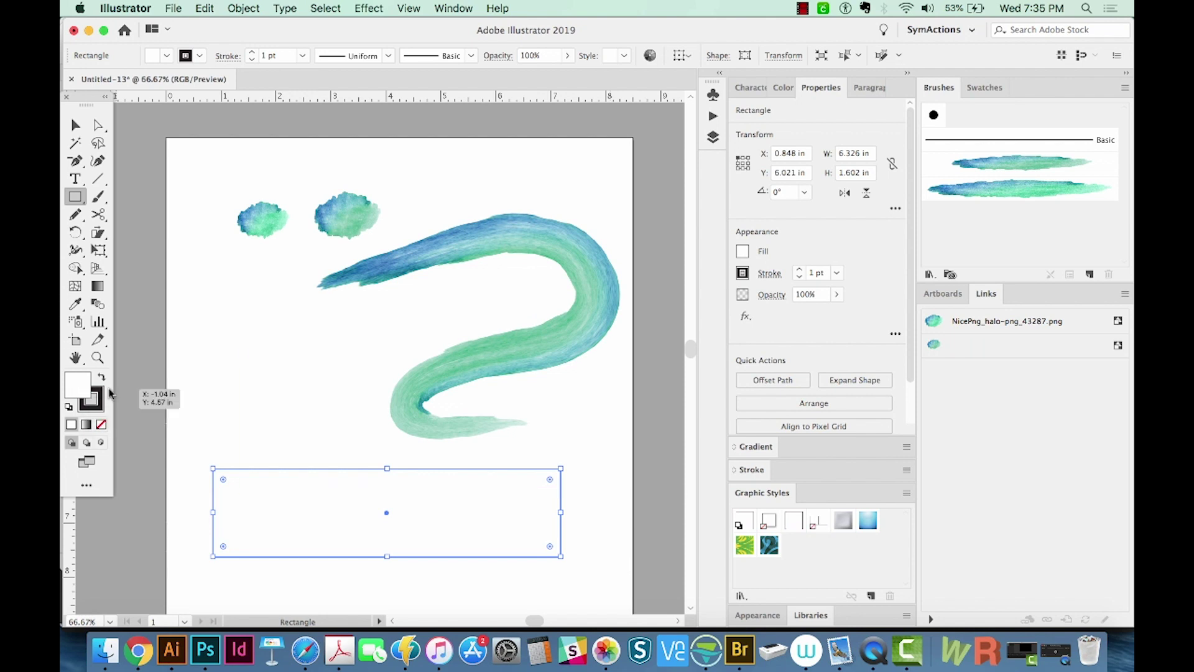
key("shift+x")
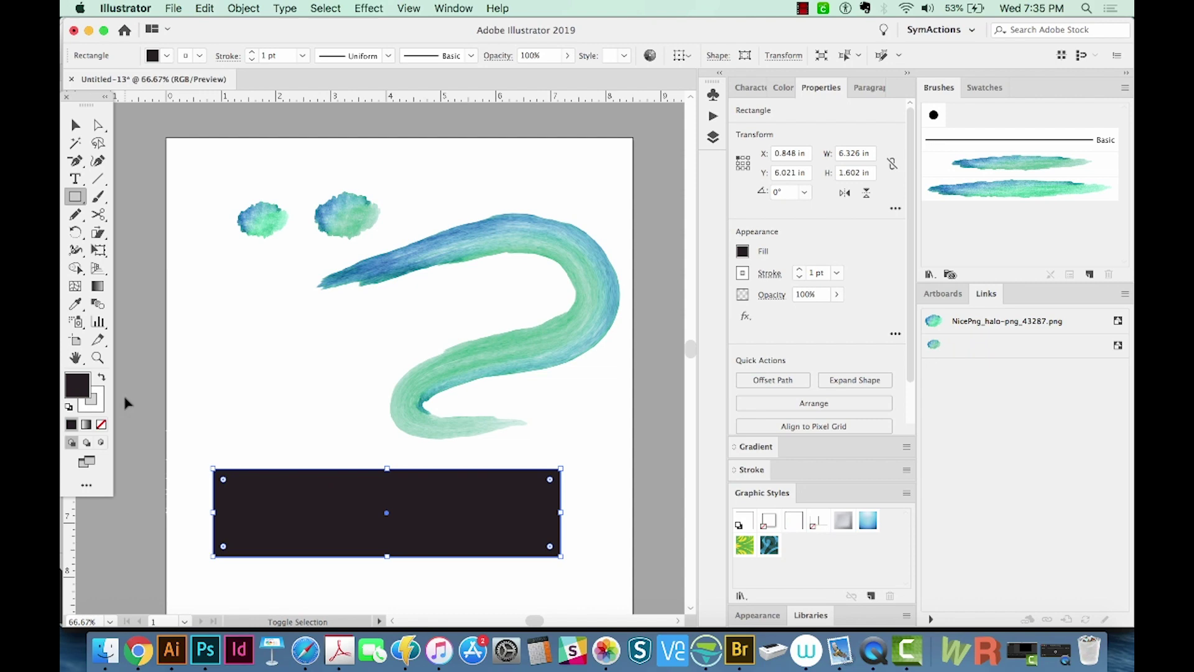
key("ctrl+v")
Stretch the black rectangle upward to 3.389 in tall, reaching behind the S-curve's lower loop.
scroll(261, 539, "up", 5)
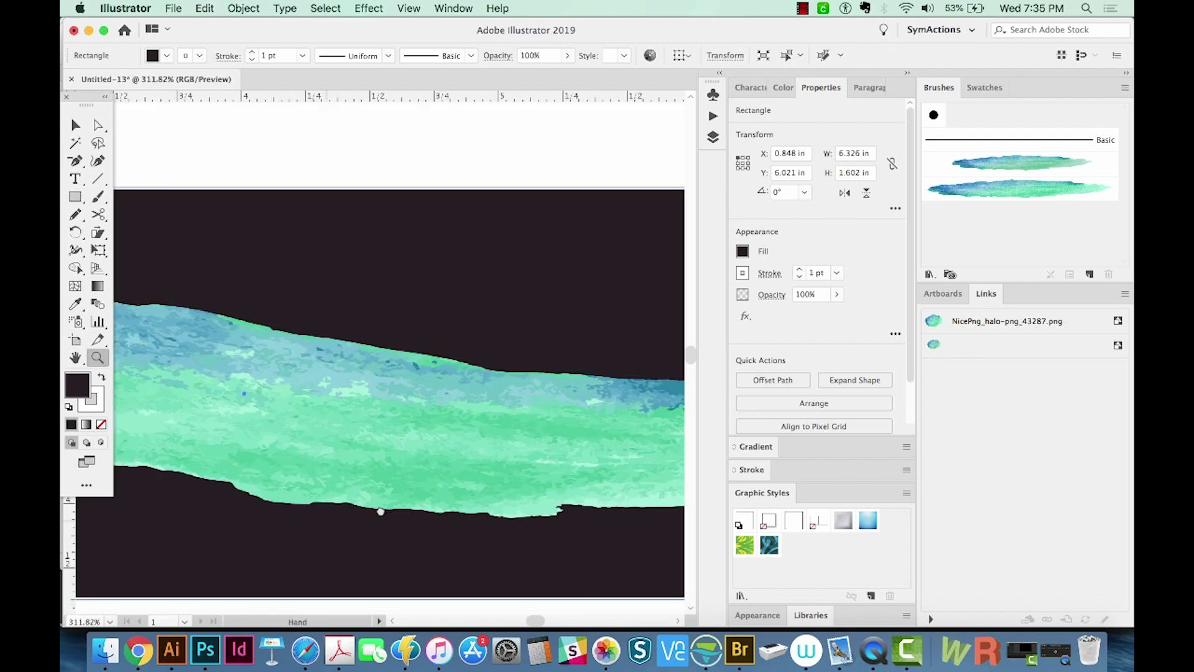
scroll(381, 506, "left", 2)
left_click(443, 476)
scroll(443, 476, "down", 5)
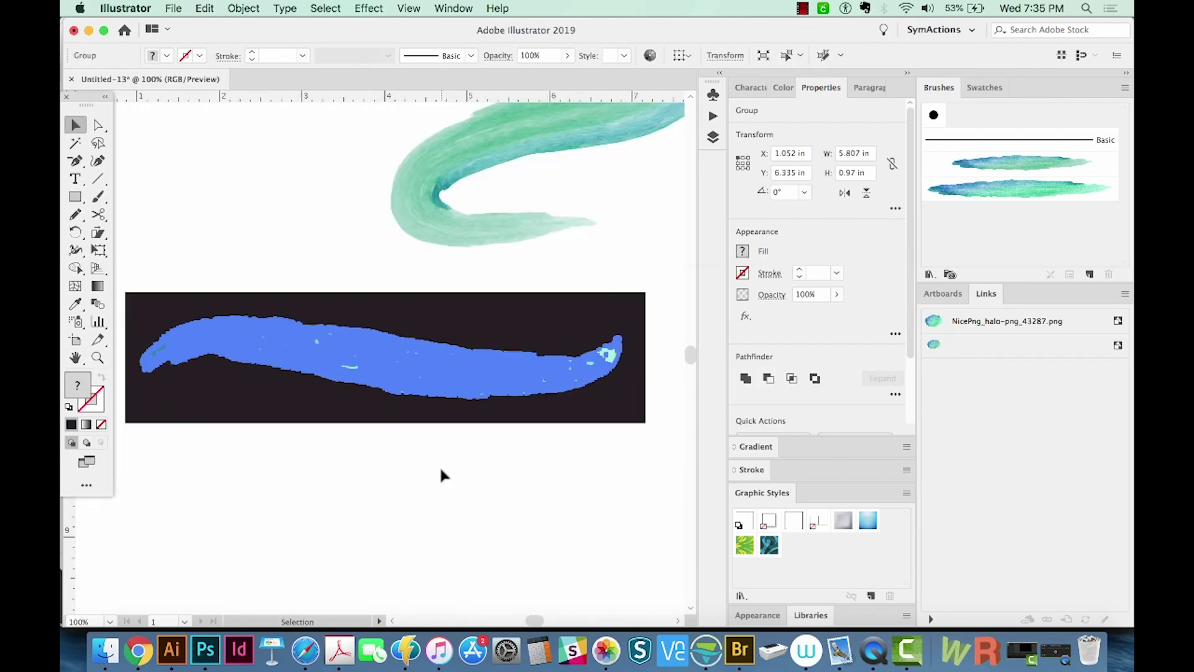
left_click(443, 474)
scroll(444, 430, "up", 5)
scroll(373, 454, "right", 2)
left_click(313, 476)
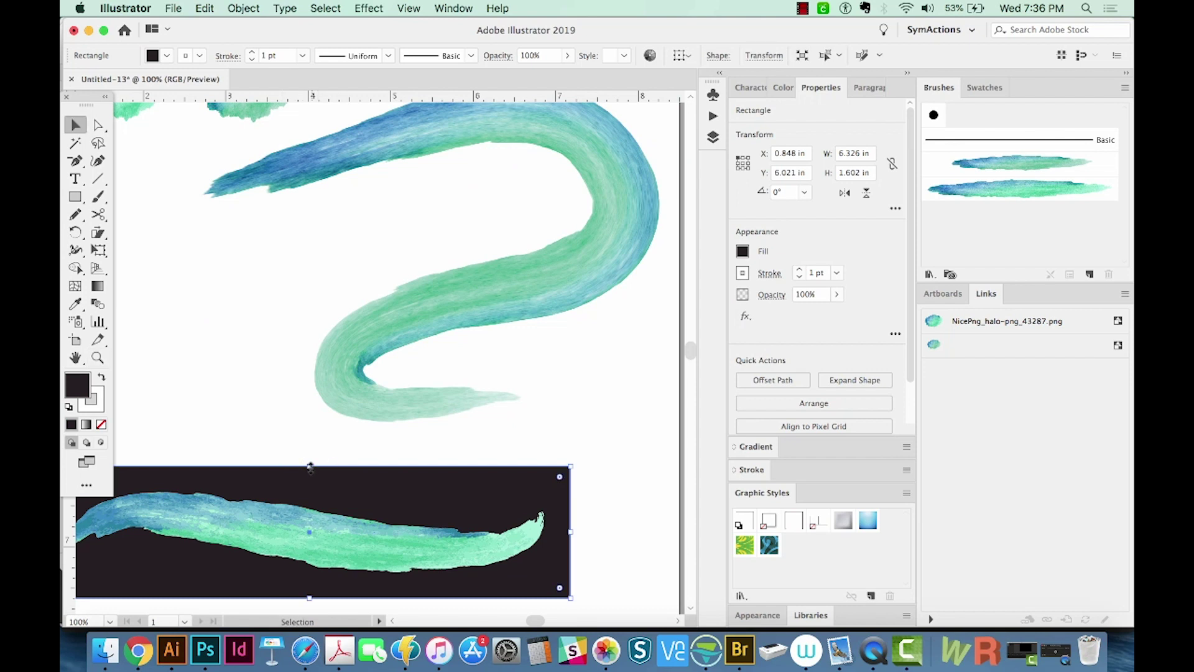
left_click_drag(310, 468, 322, 330)
Zoom in to inspect the stroke edges against black, then zoom back out and select the curved stroke.
key("z")
left_click_drag(573, 338, 379, 492)
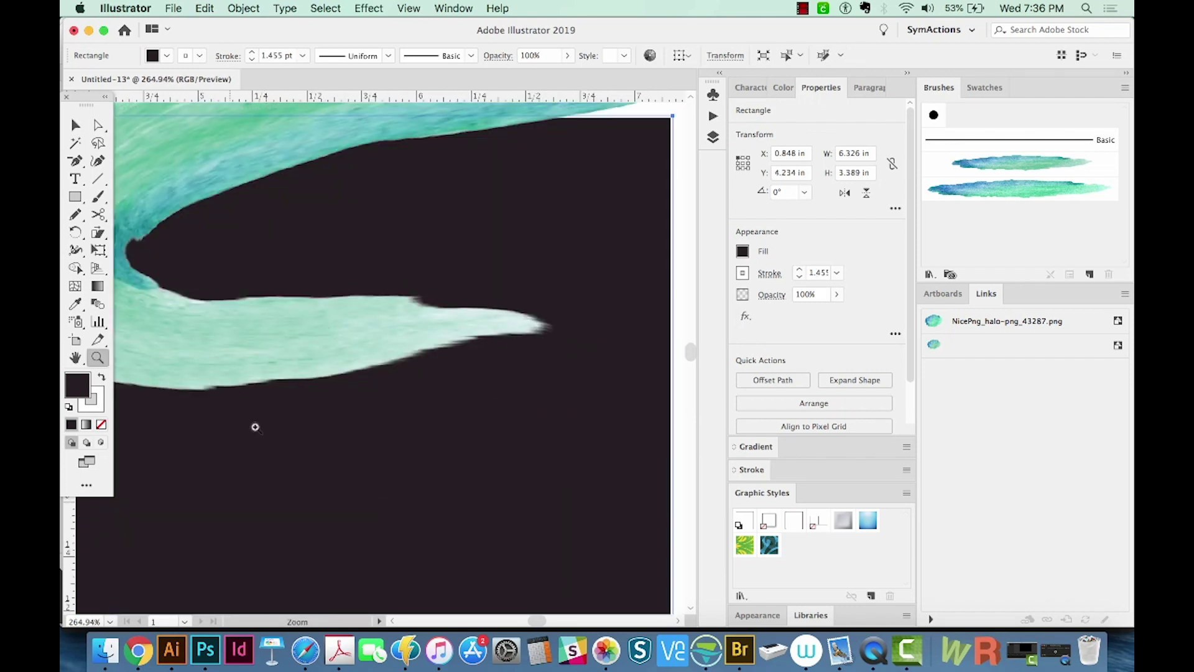
left_click_drag(371, 585, 331, 342)
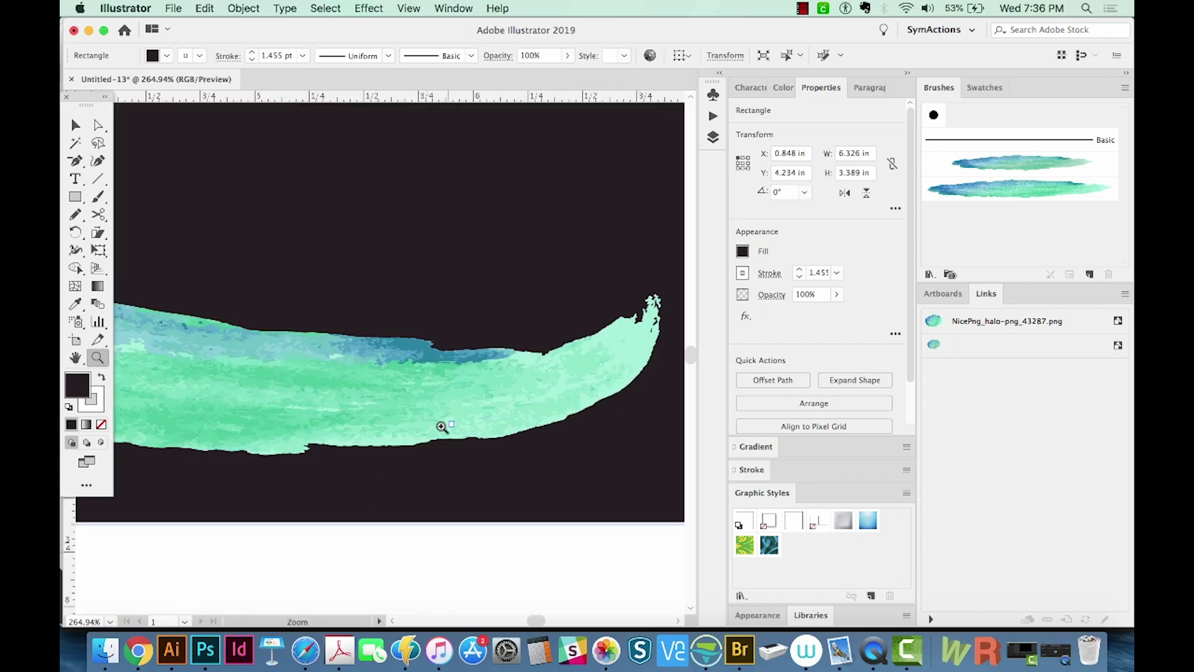
left_click(374, 410, "alt")
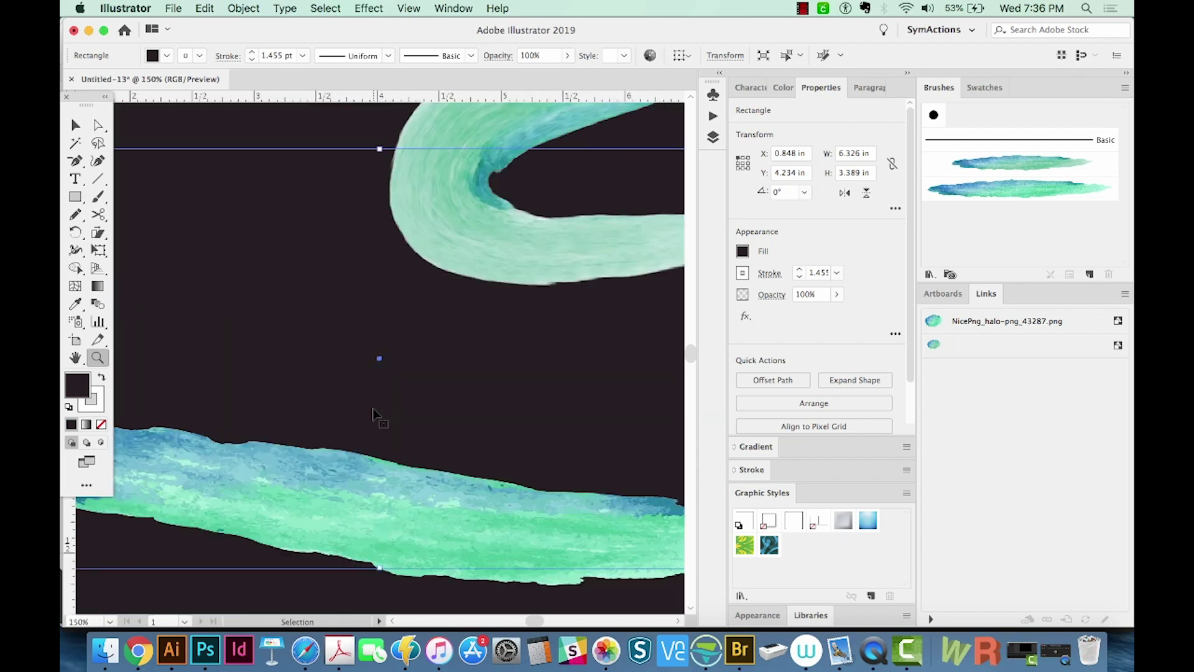
left_click(375, 411, "alt")
left_click(374, 410, "alt")
left_click(373, 409, "alt")
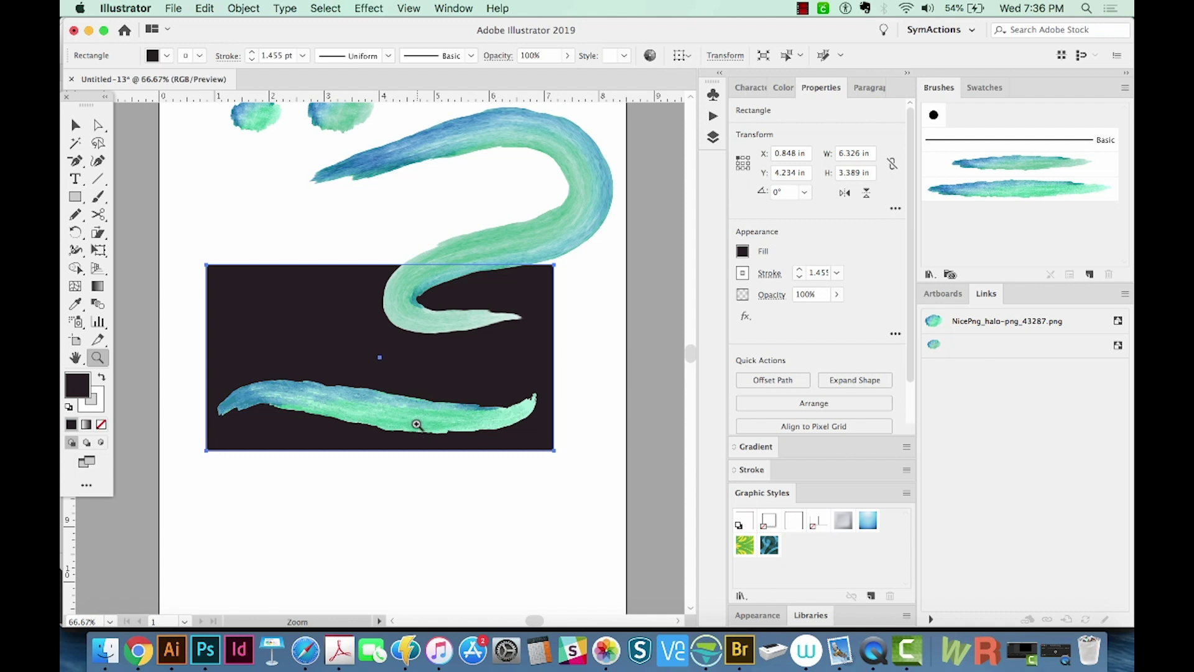
key("v")
left_click(505, 267)
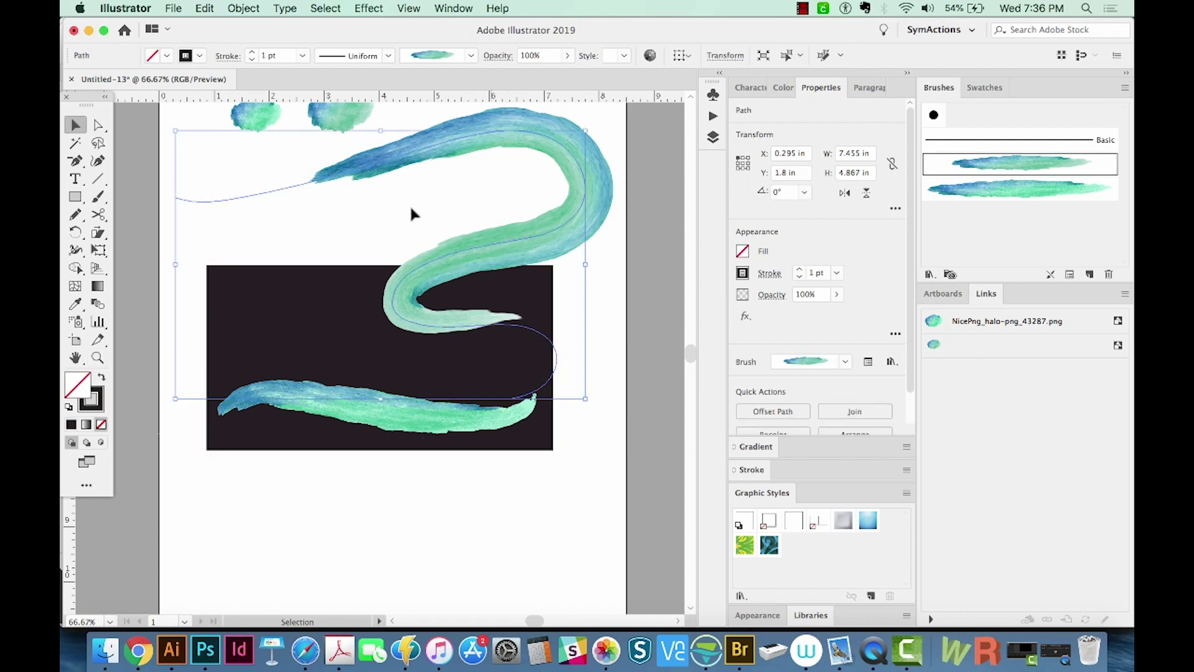